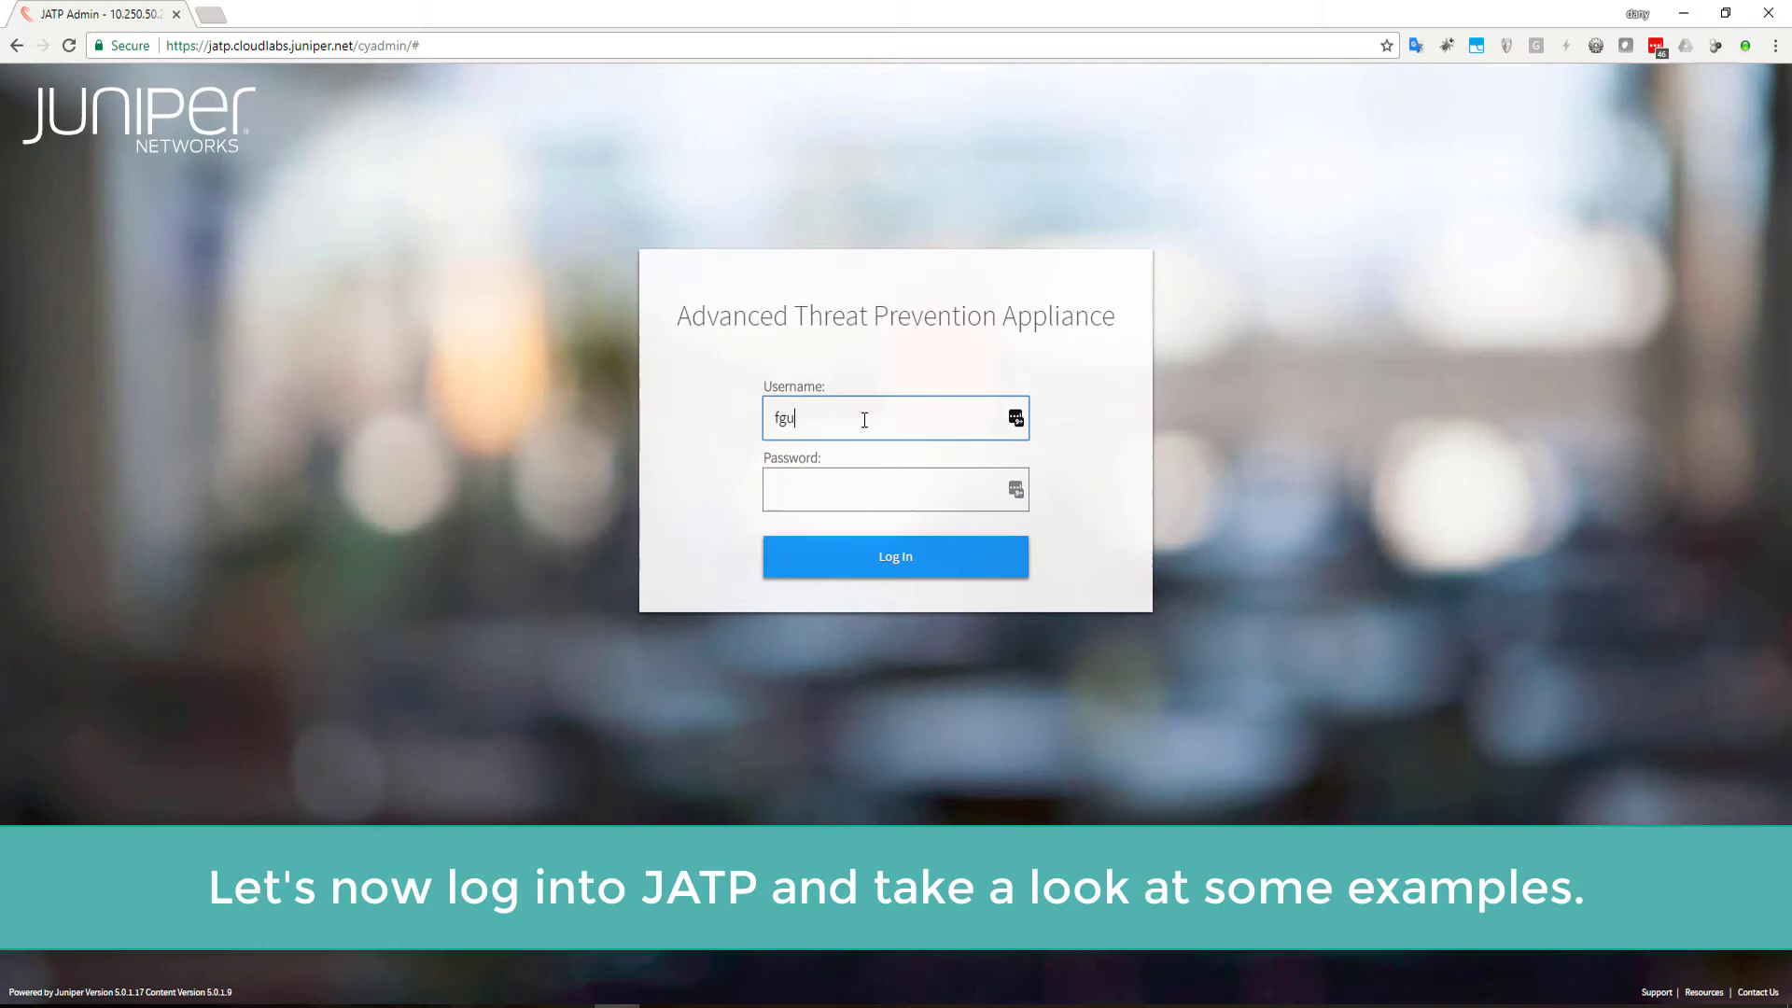
# Sign in to the appliance with the account password
pyautogui.press('Tab')
pyautogui.write('••••••••••••')
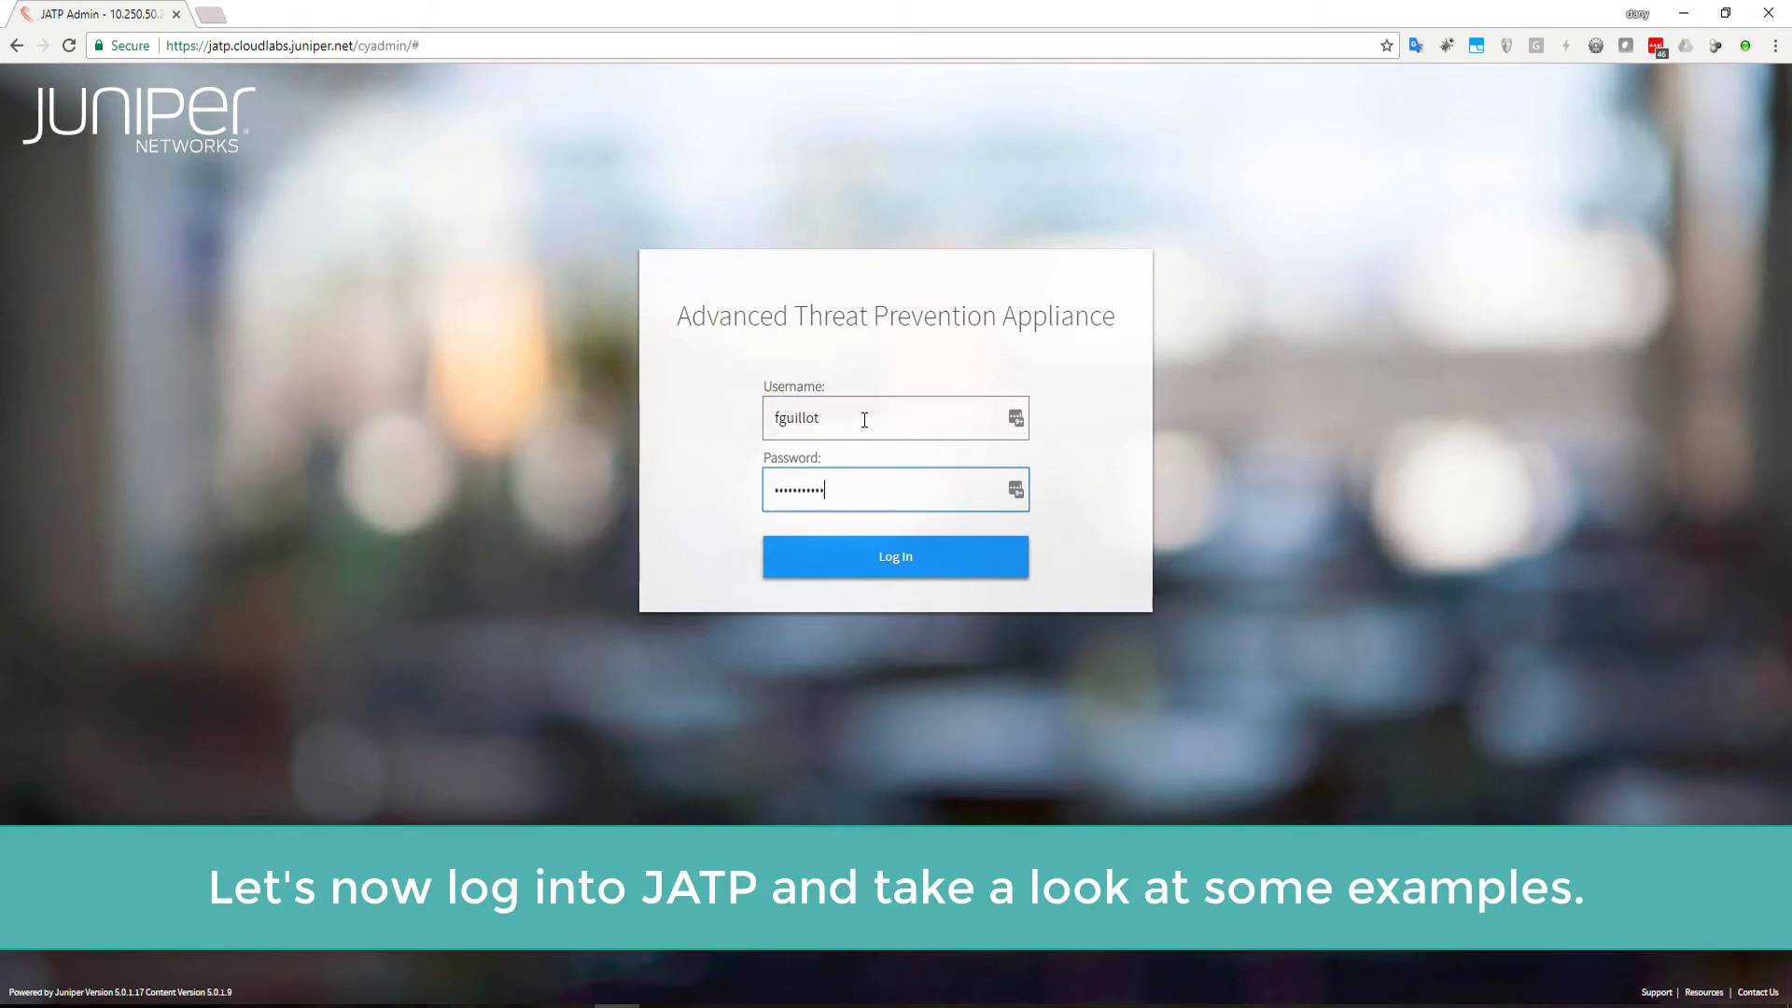
pyautogui.press('Return')
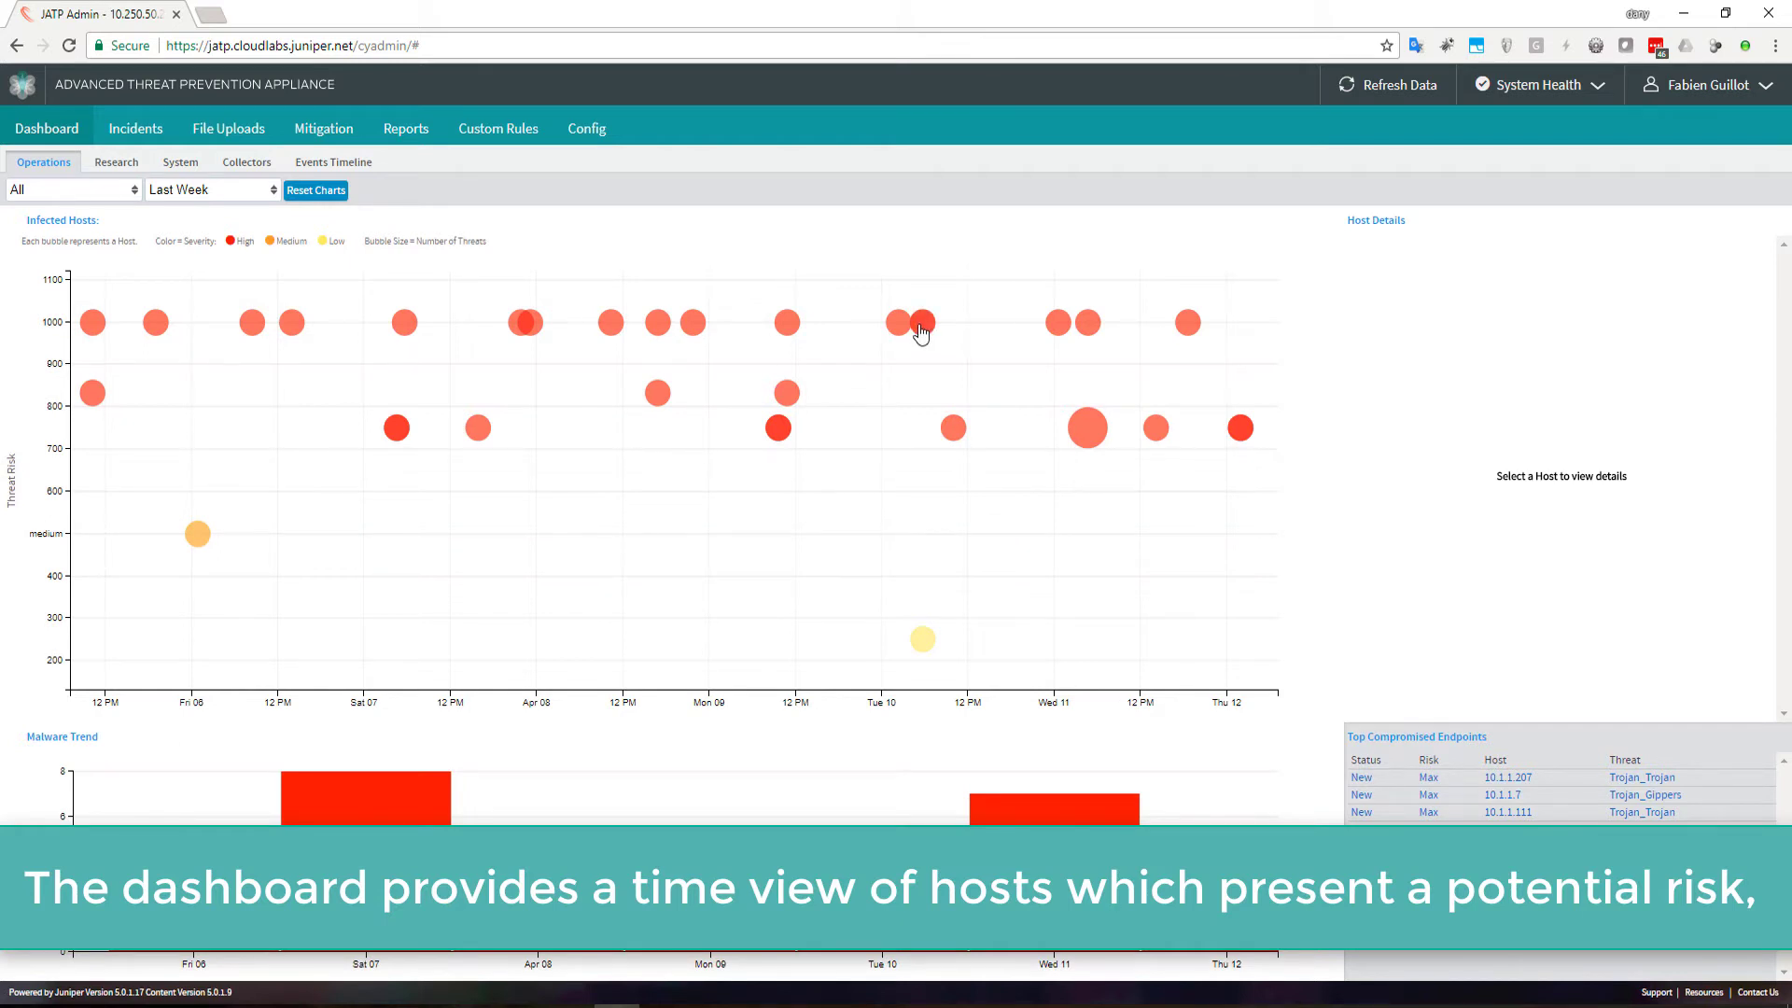
# Check infected hosts 10.1.1.90 and 10.1.1.111 on the Infected Hosts chart, then go to Incidents
pyautogui.click(923, 333)
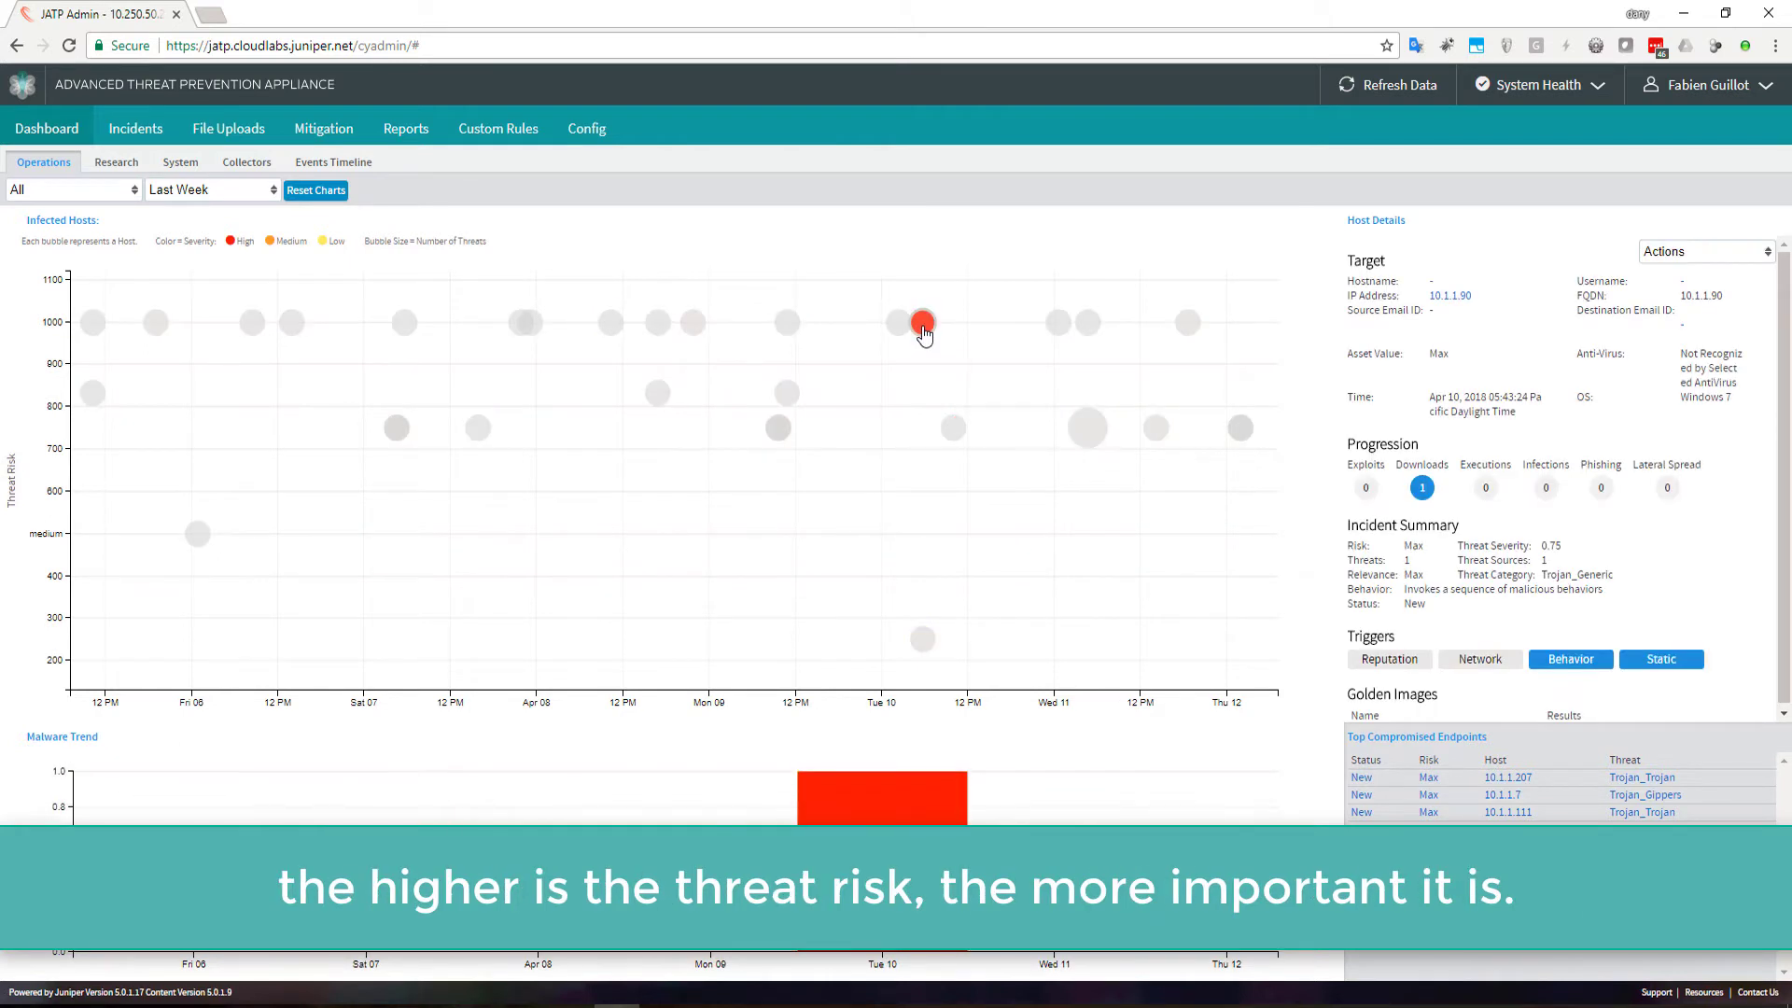
pyautogui.click(1059, 332)
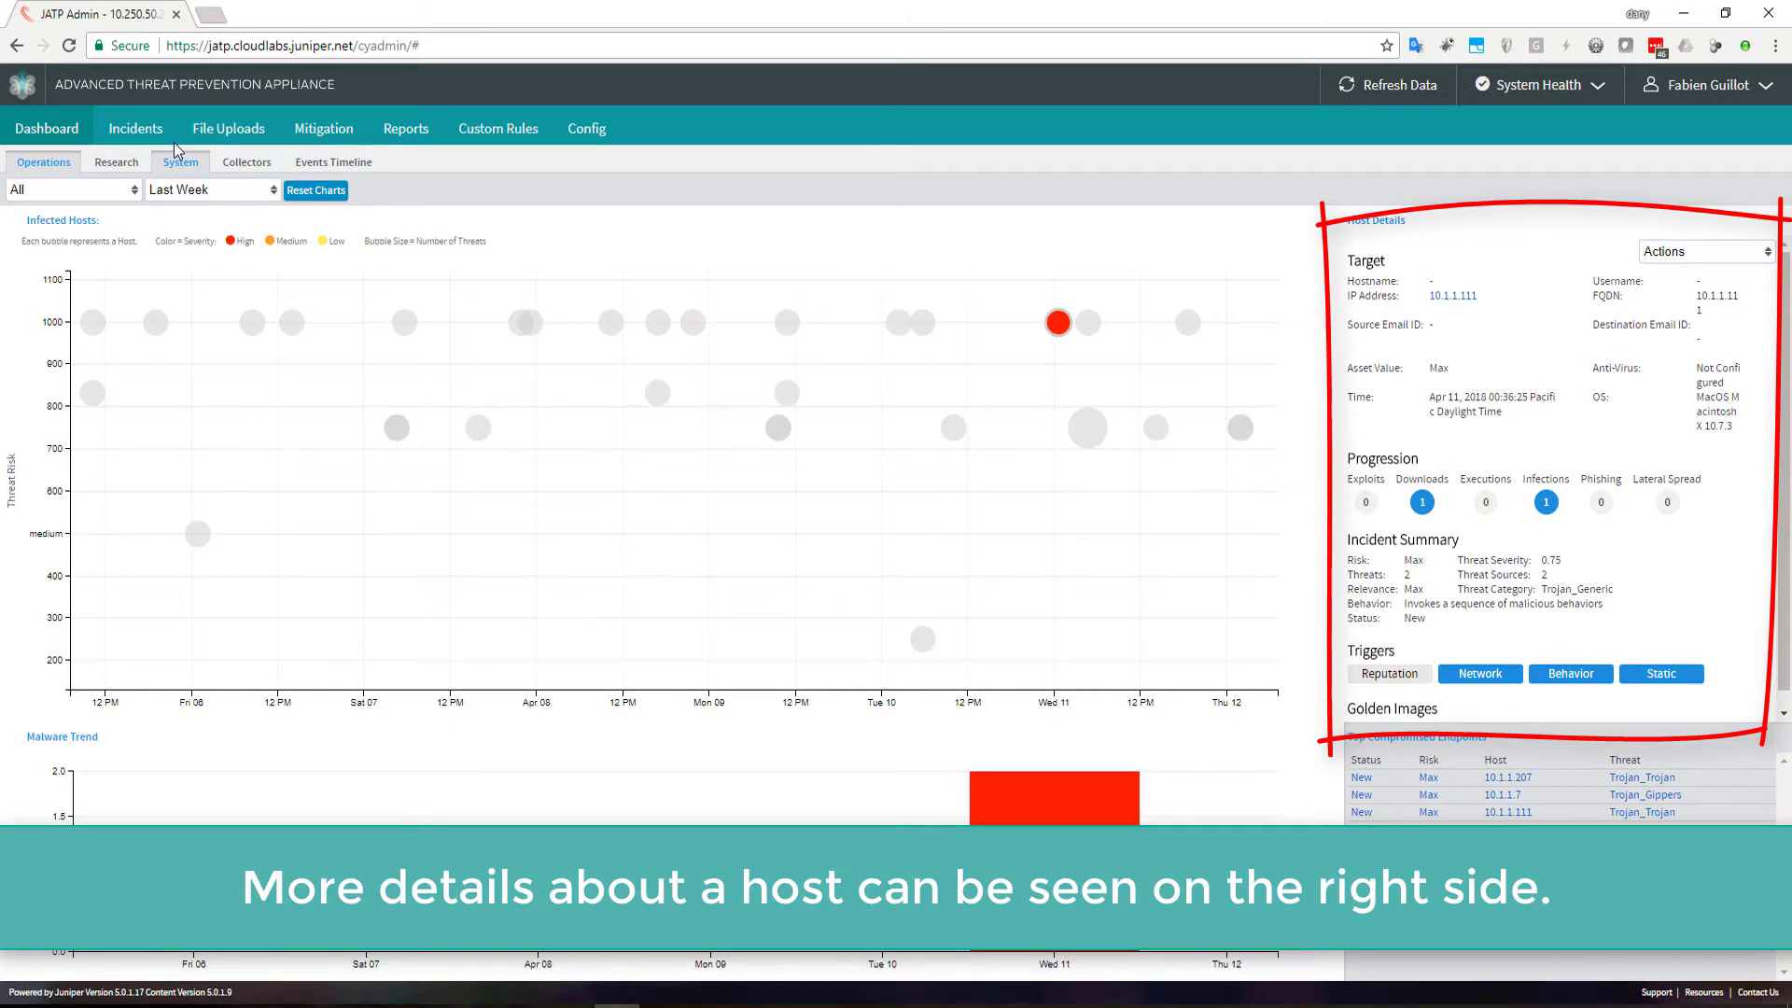
pyautogui.click(146, 129)
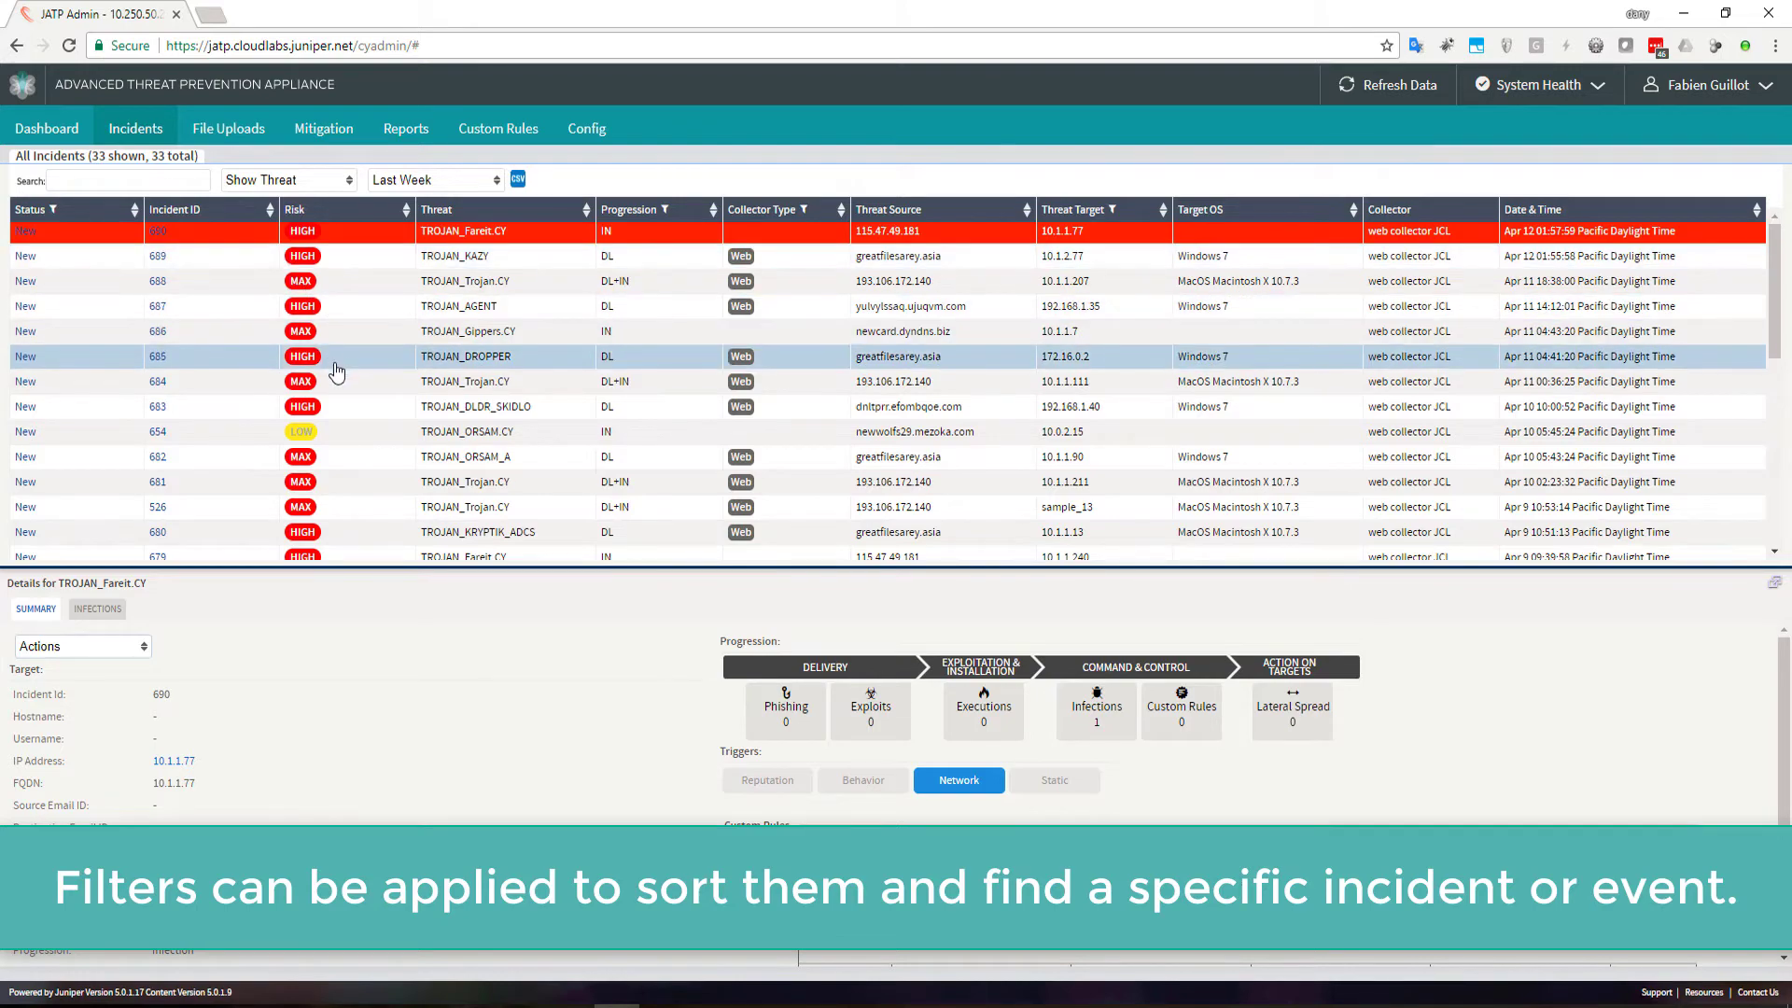
# Open incident 526 (TROJAN_Trojan.CY on sample_13) and scroll its summary to the Download + Infection progression
pyautogui.click(380, 513)
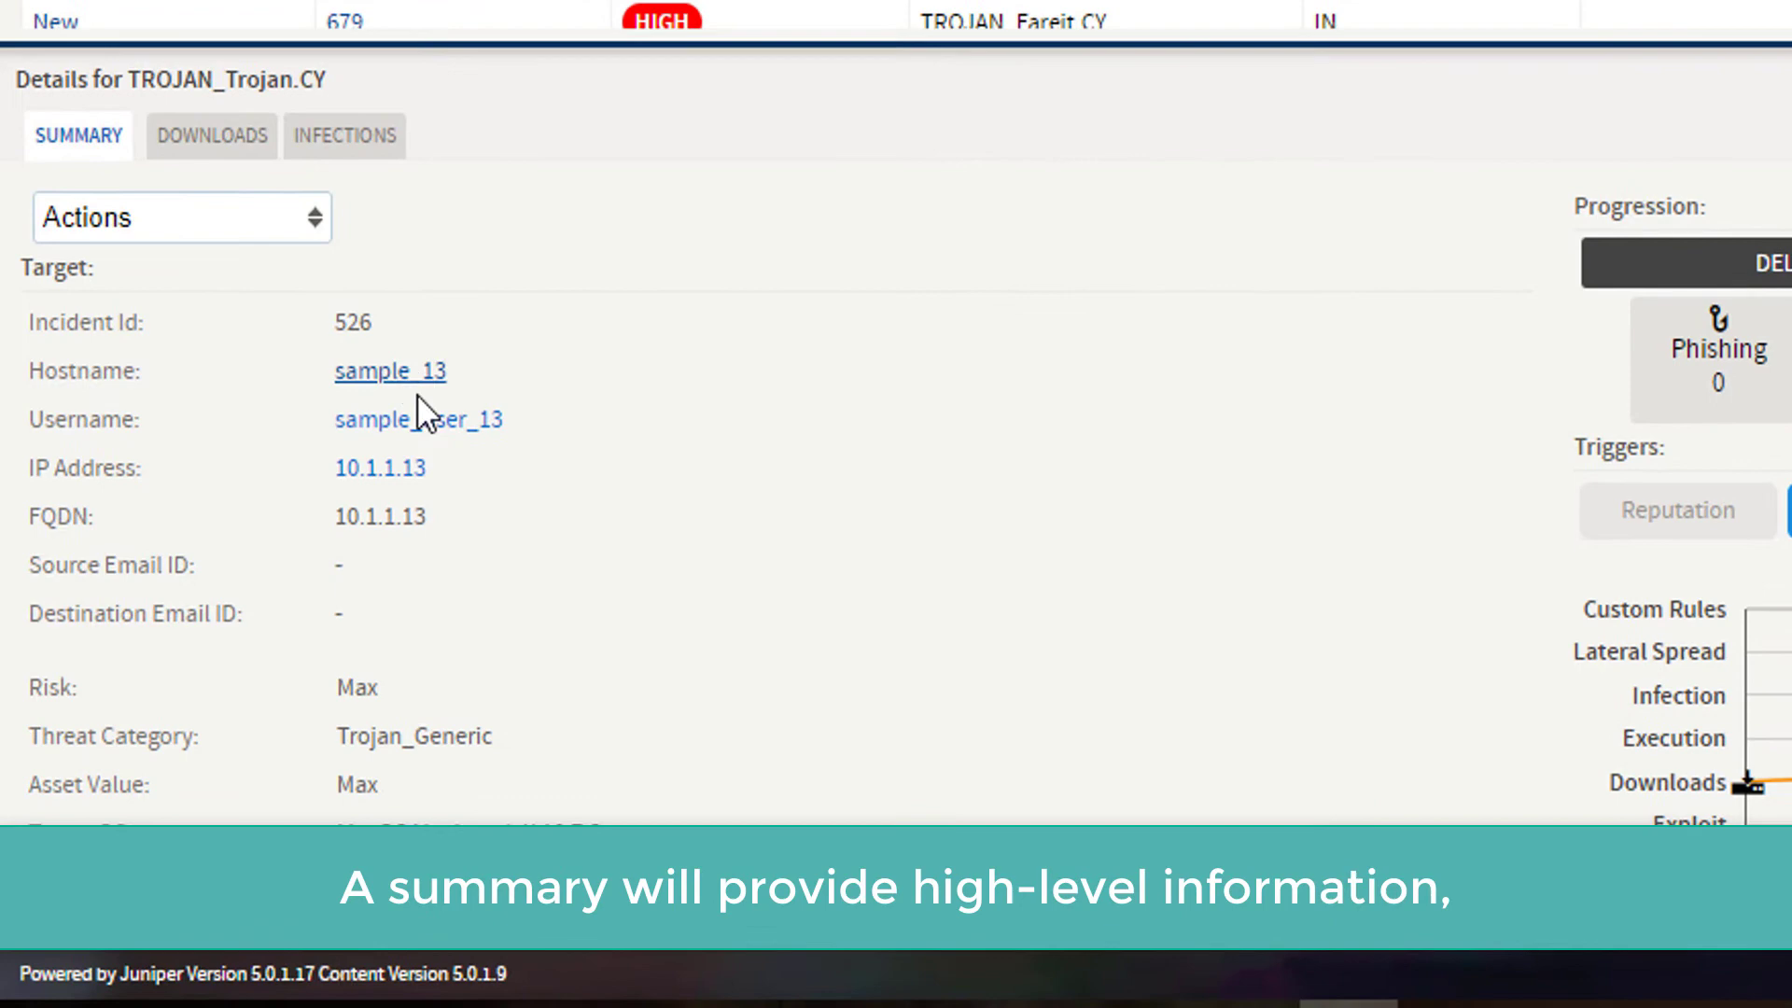
pyautogui.scroll(-2, 234, 746)
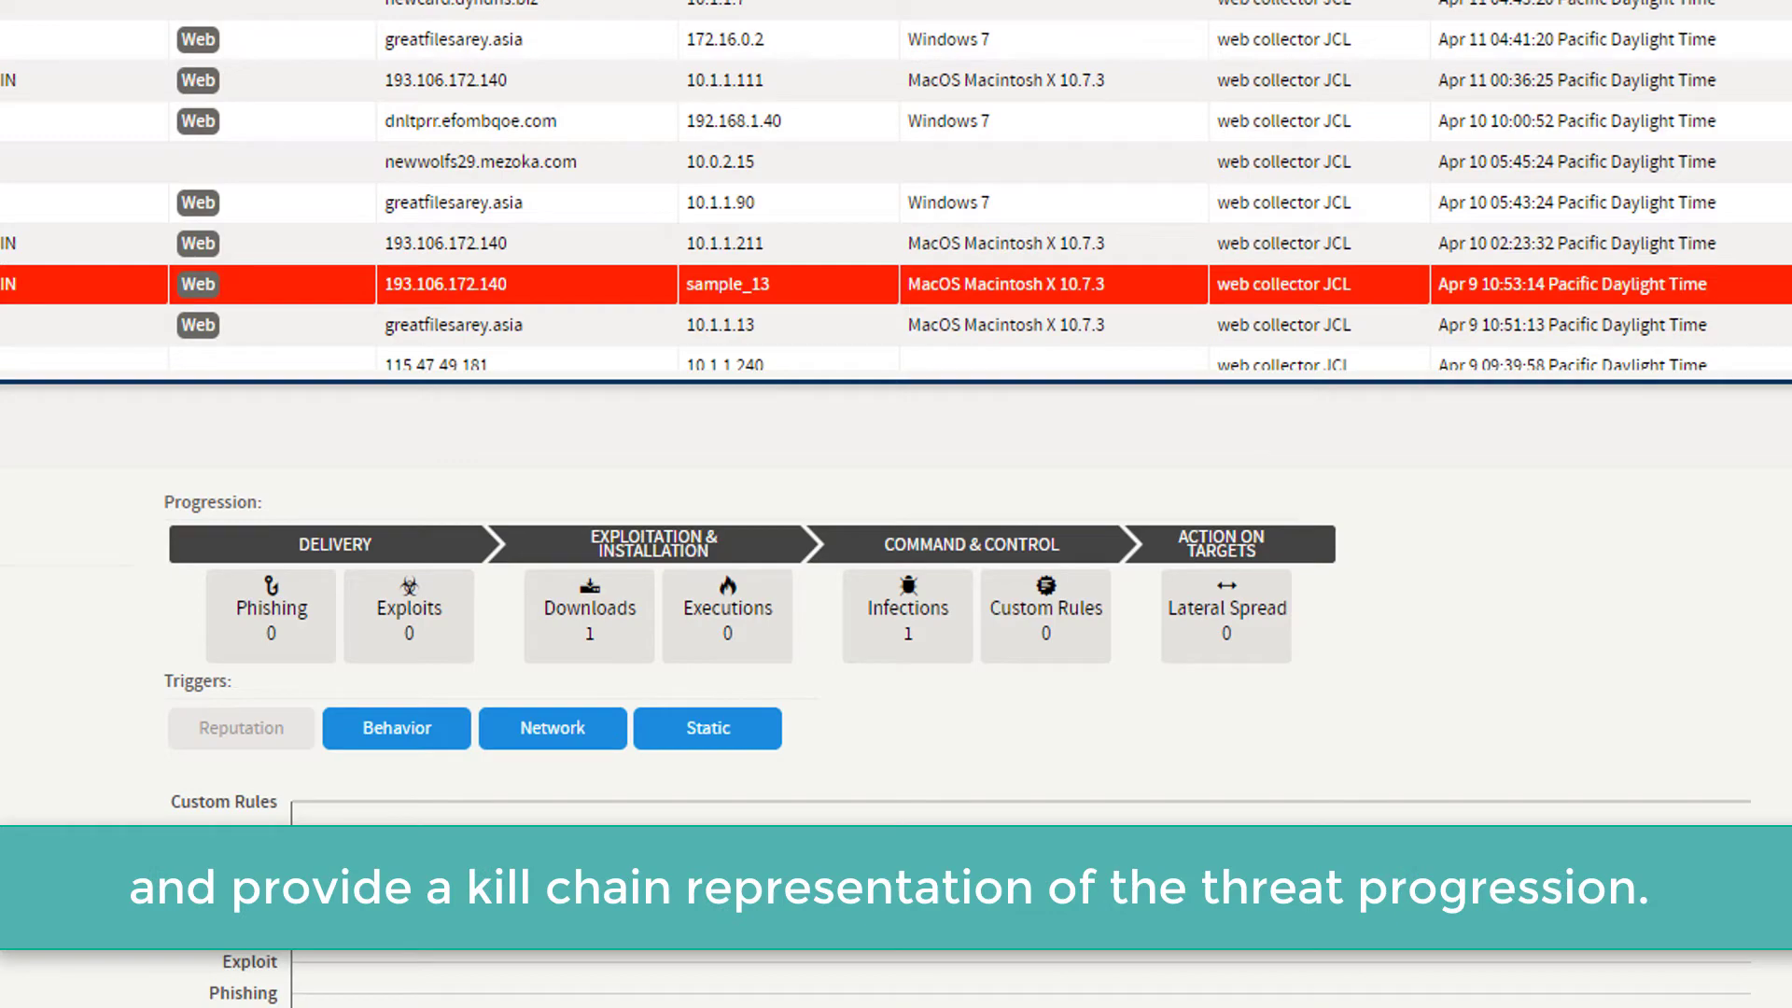
pyautogui.scroll(-2, 944, 738)
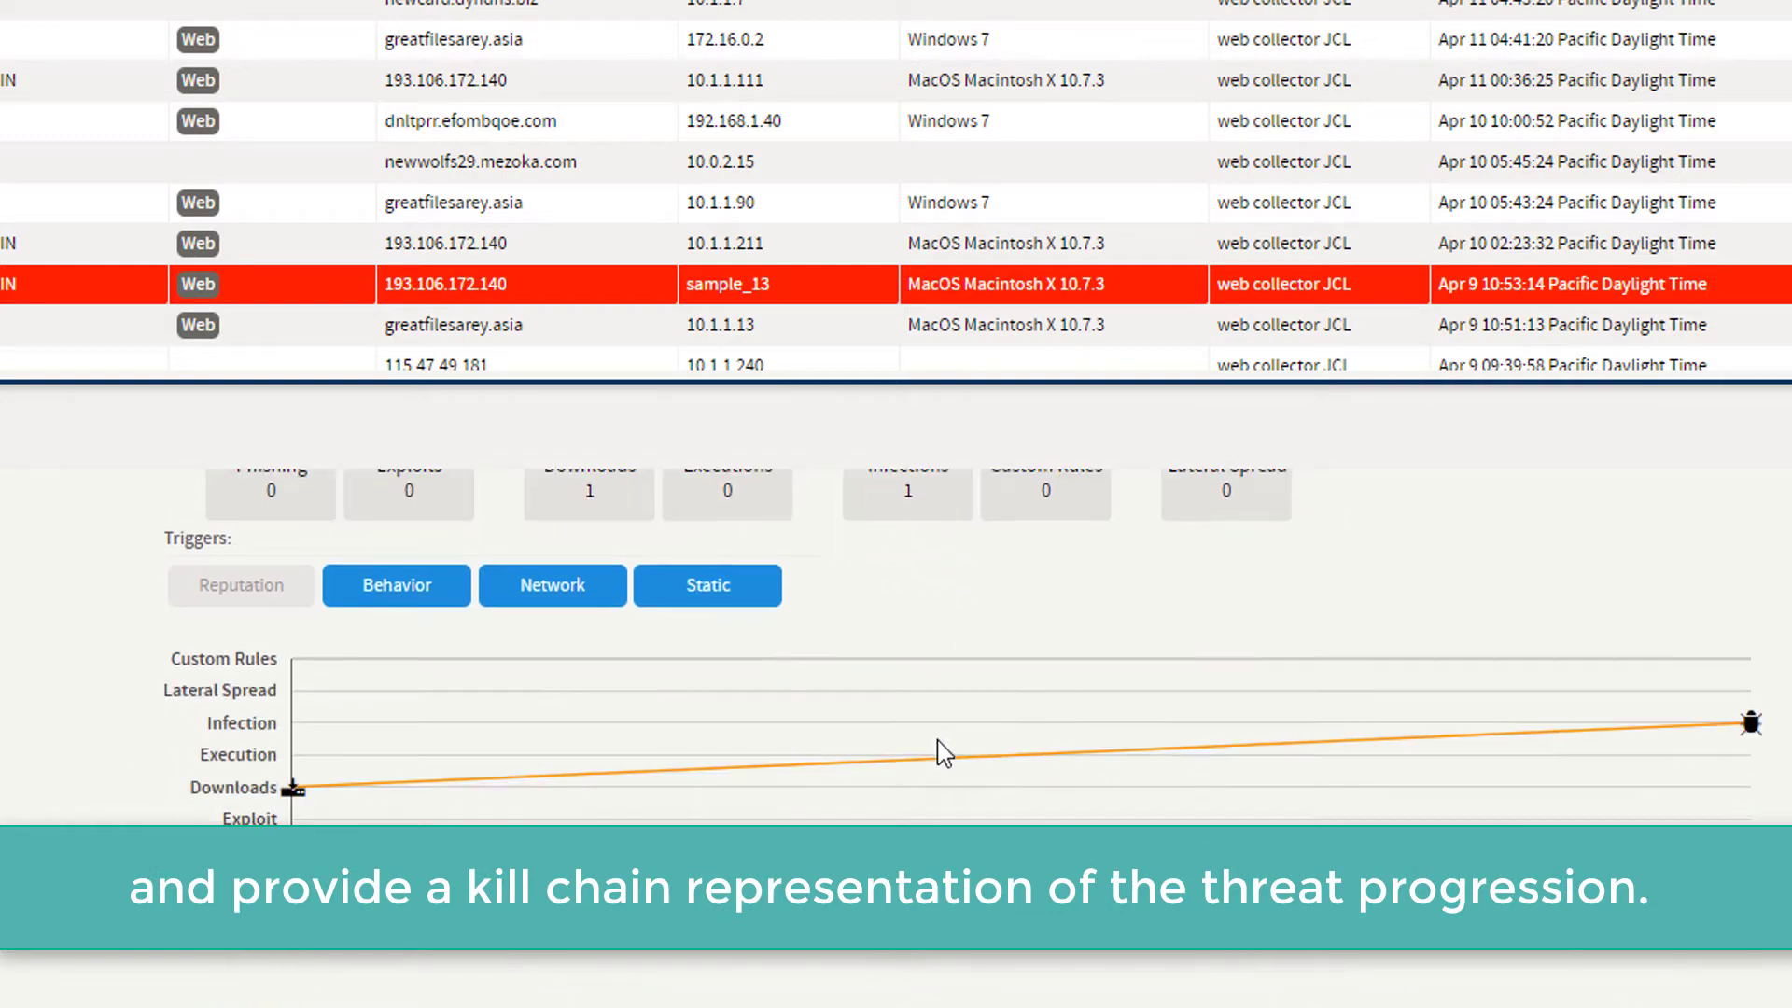
pyautogui.scroll(-2, 937, 753)
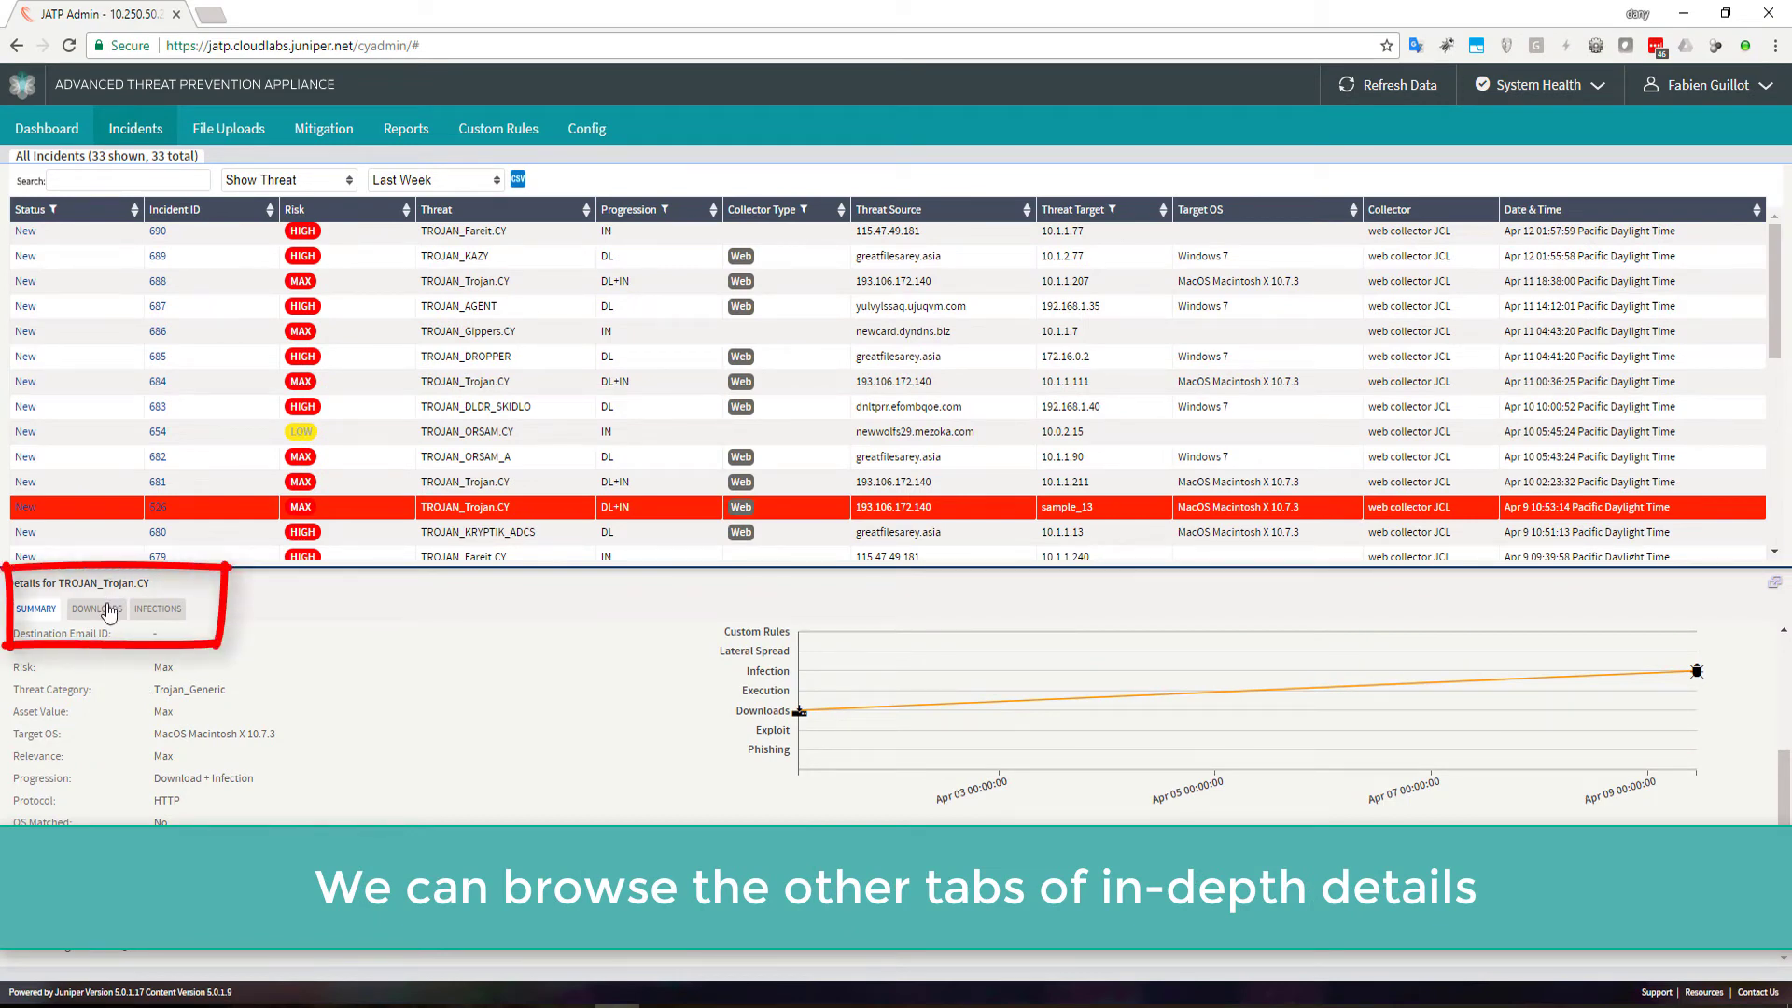
# Review the downloaded file's hashes, process graph and malware indicators, opening the registry indicator's details
pyautogui.click(107, 610)
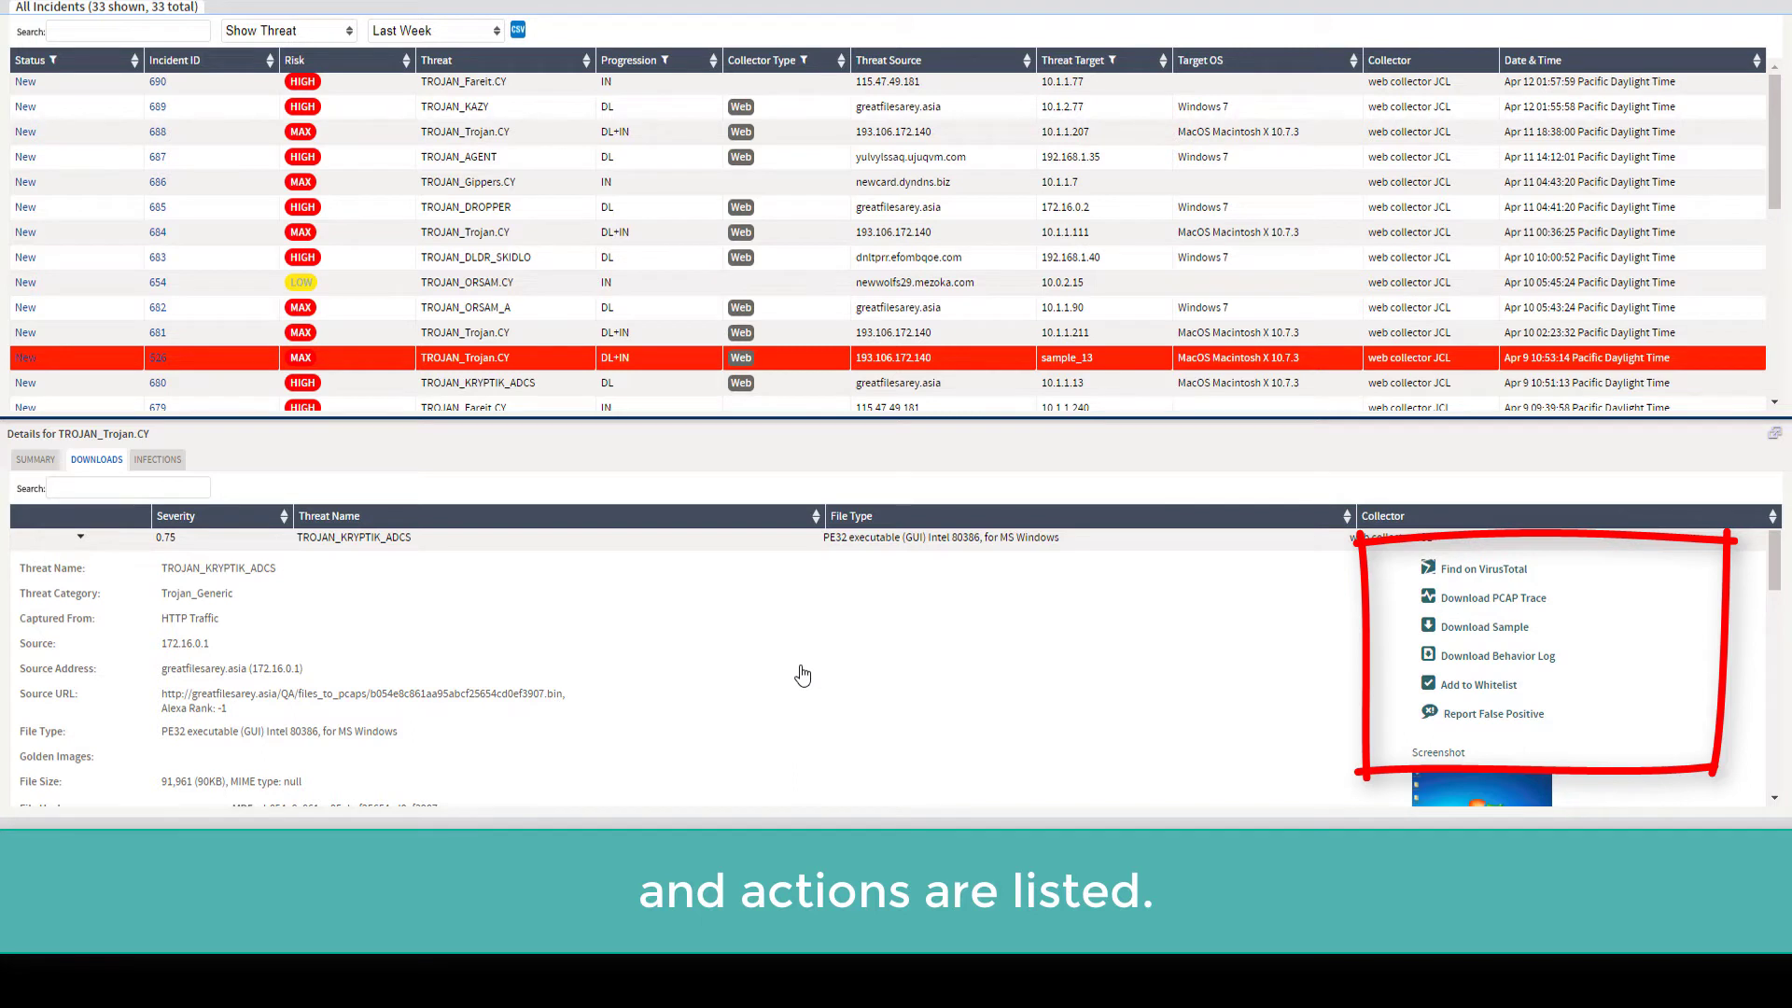
pyautogui.scroll(-3, 805, 674)
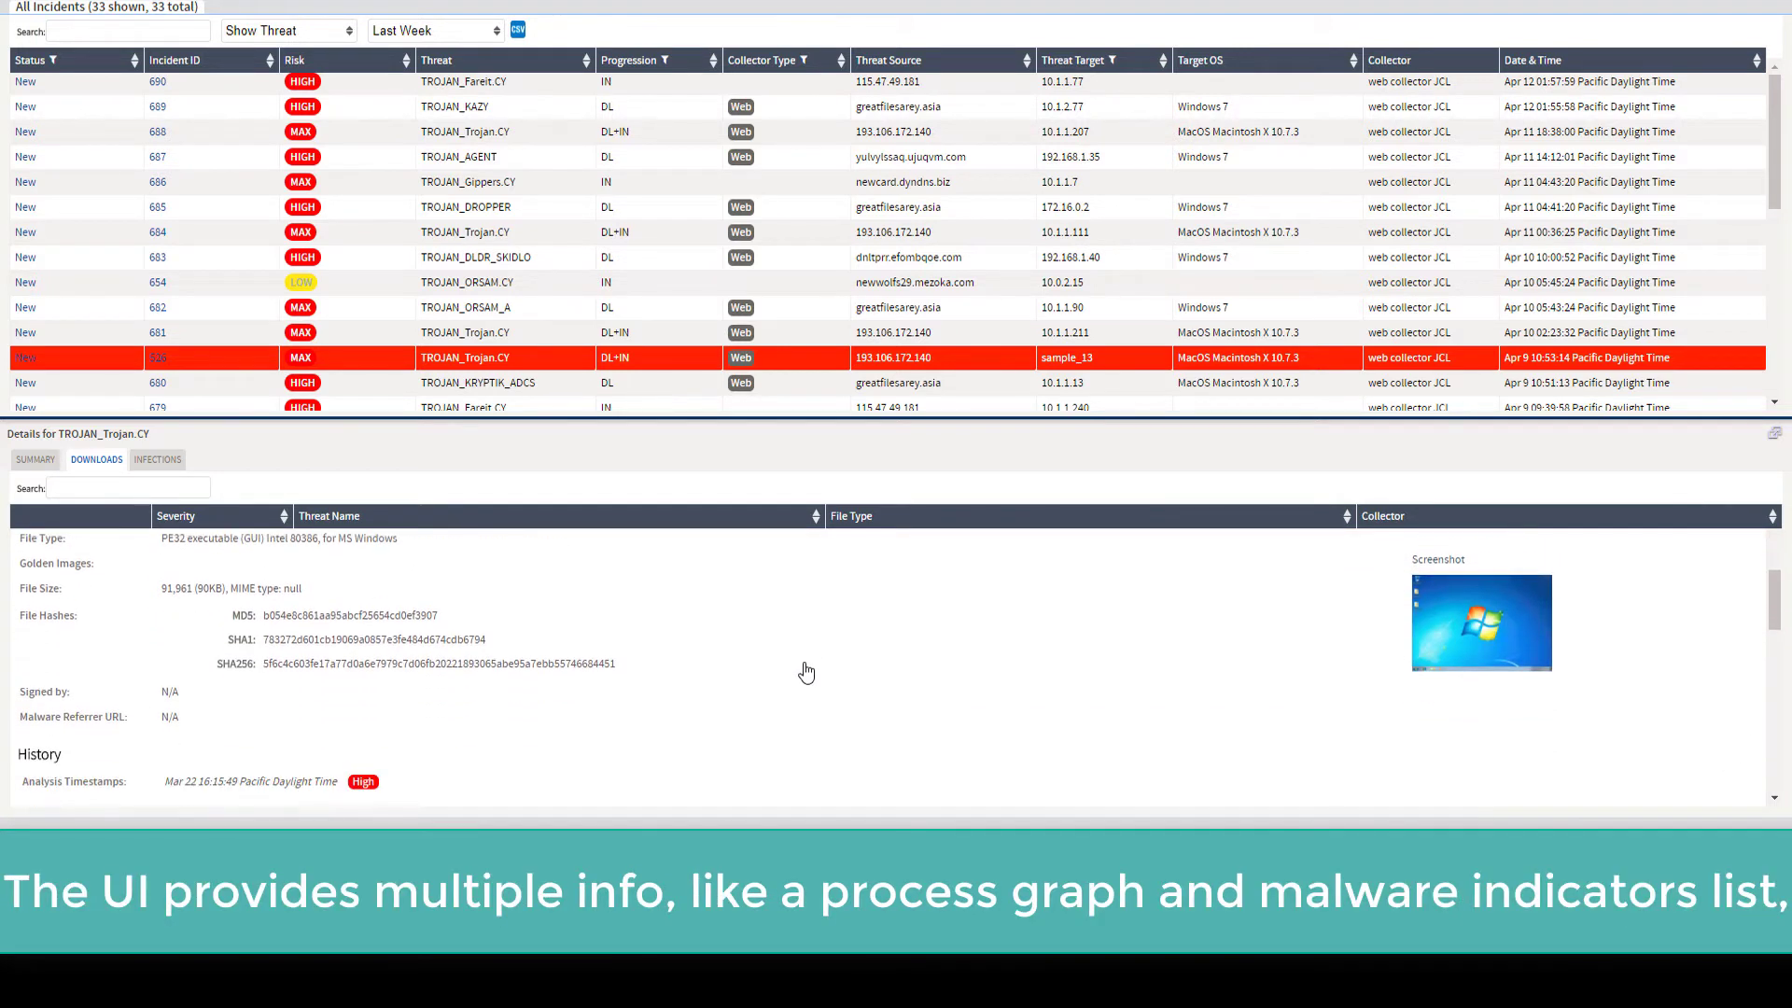
pyautogui.scroll(-4, 807, 672)
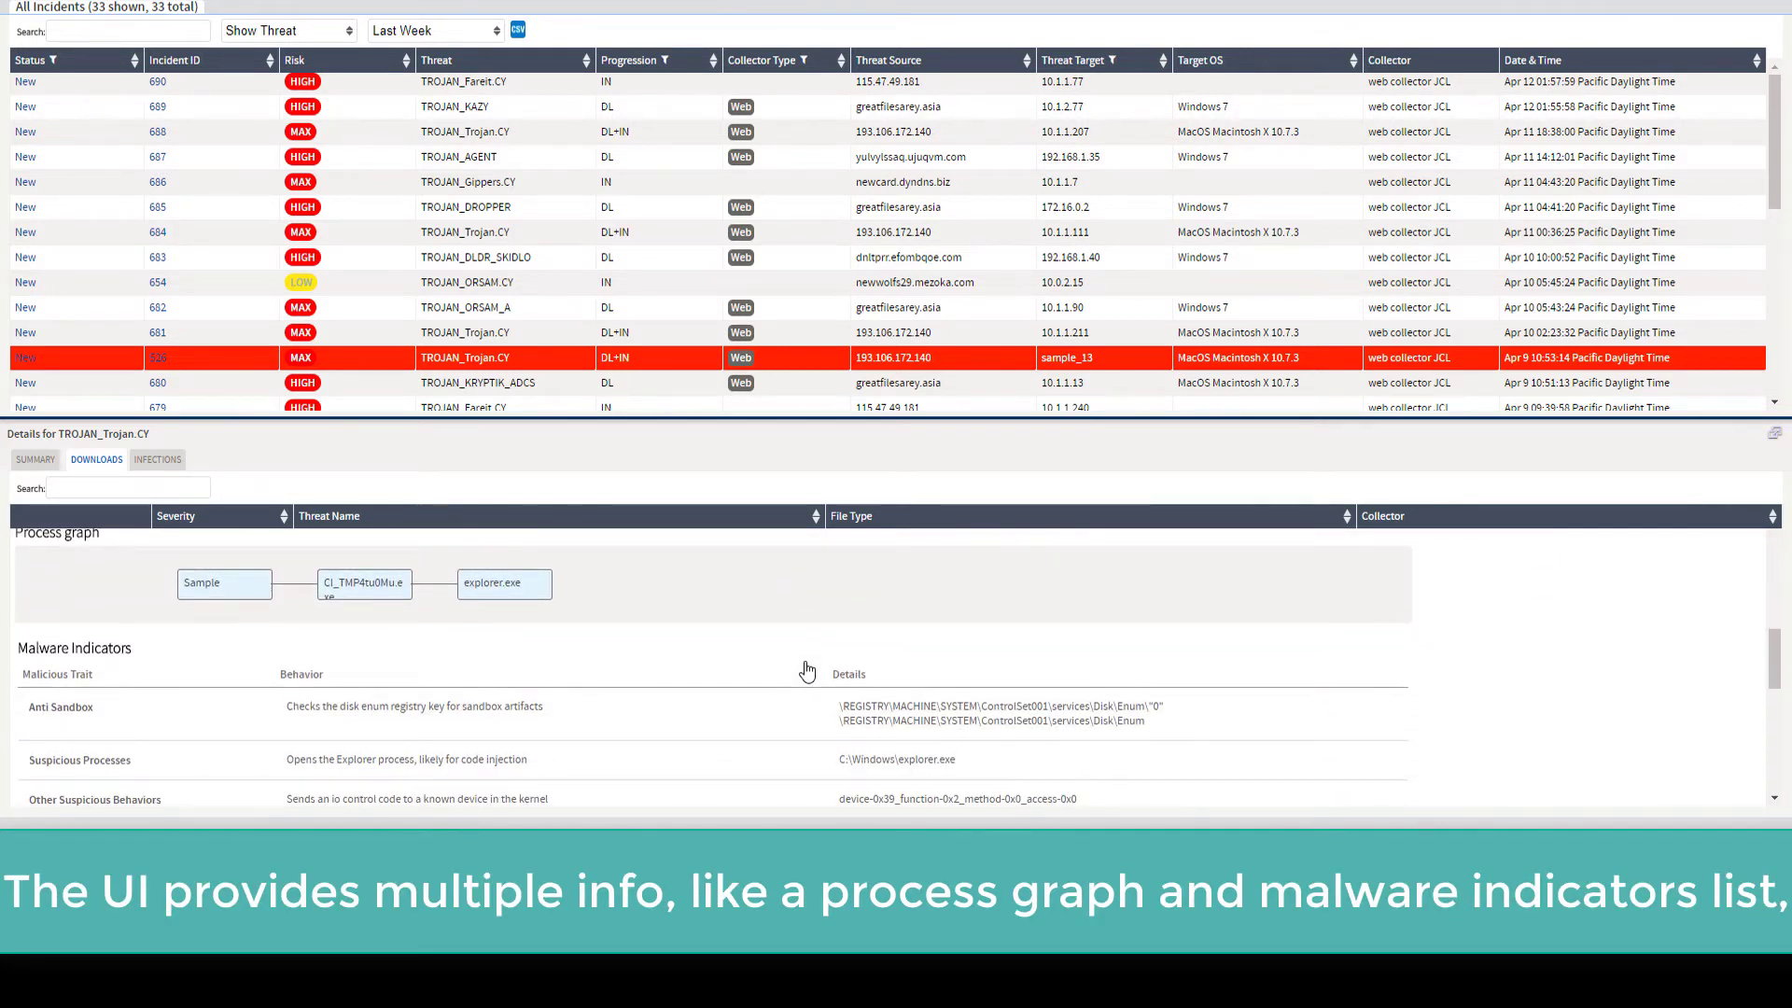
pyautogui.scroll(-1, 806, 672)
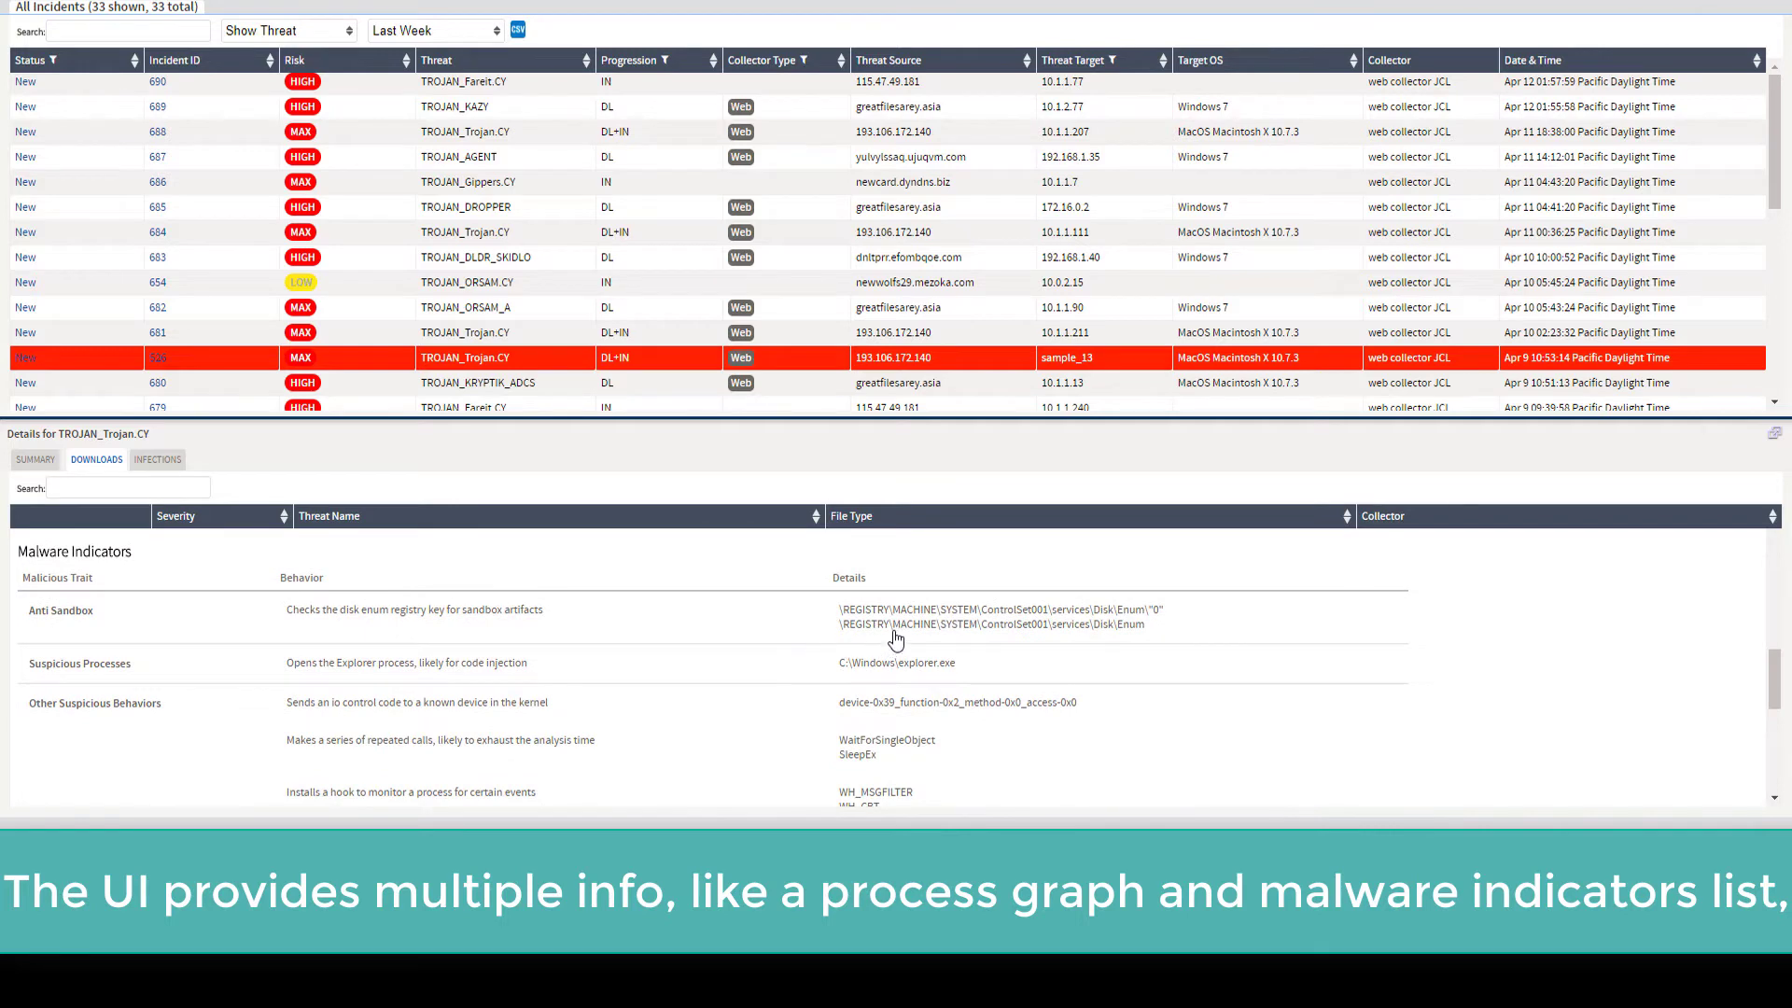
pyautogui.click(943, 640)
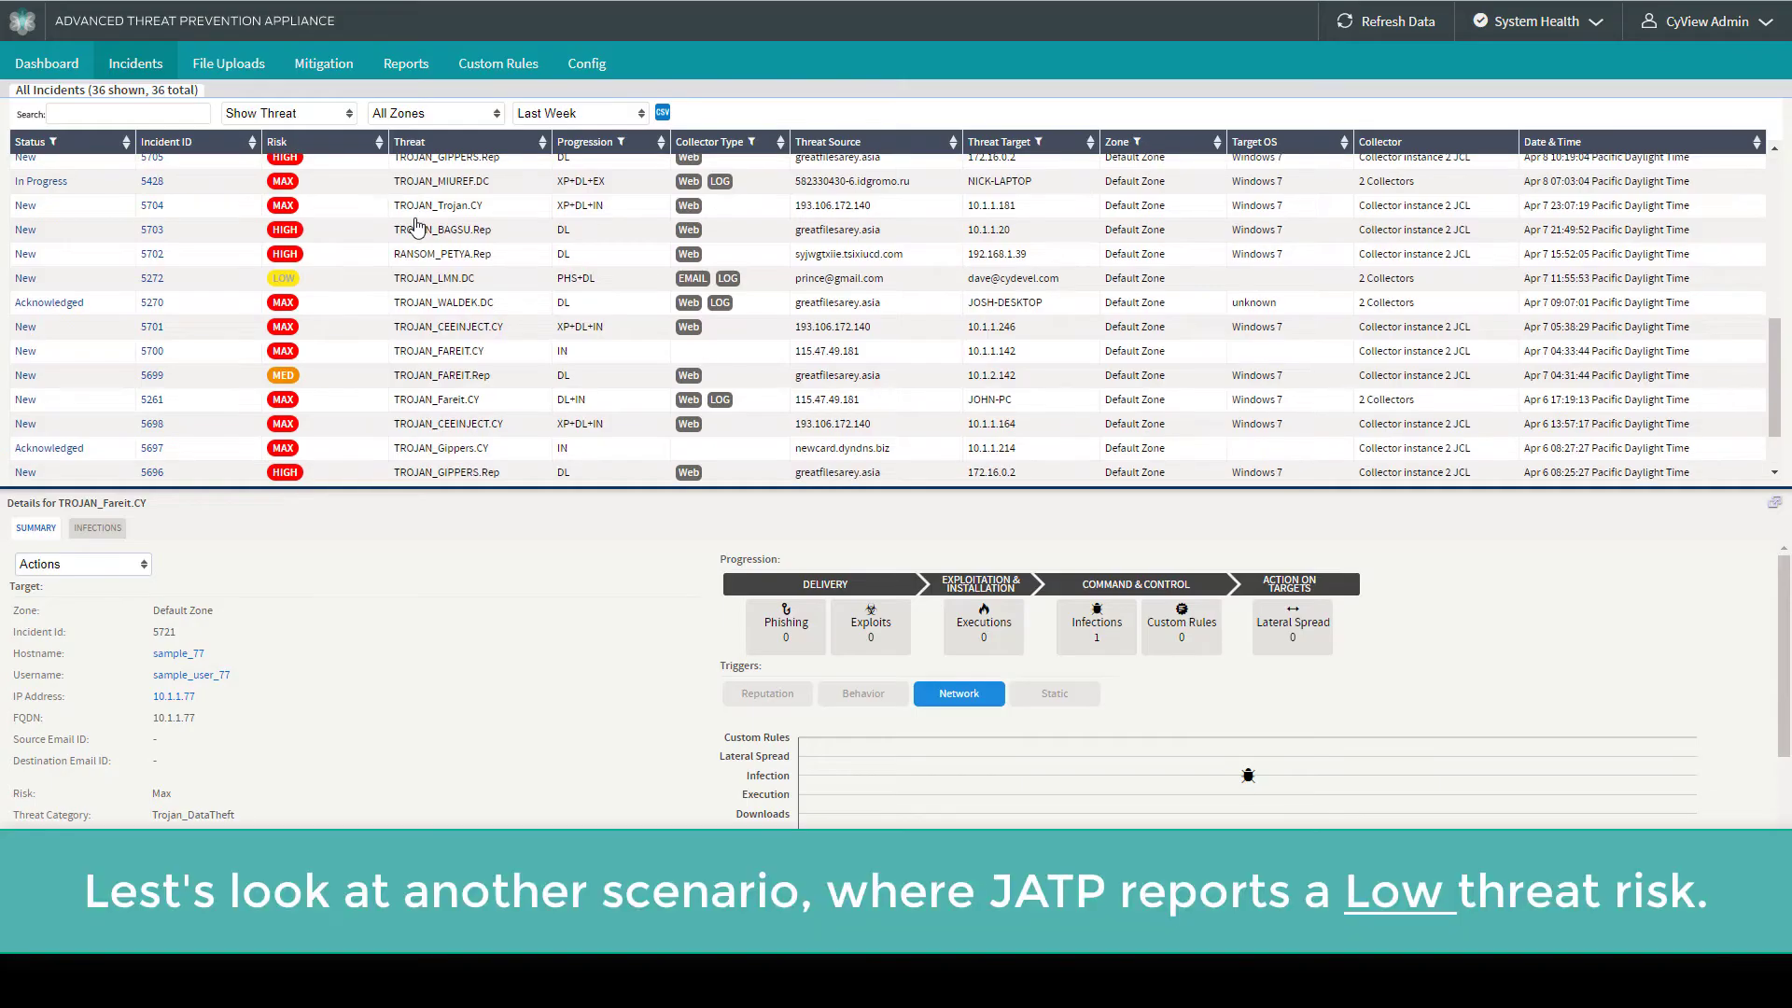
# Select the low-risk TROJAN_LMN.DC incident, enlarge its details, and open its host's Events Timeline
pyautogui.click(428, 284)
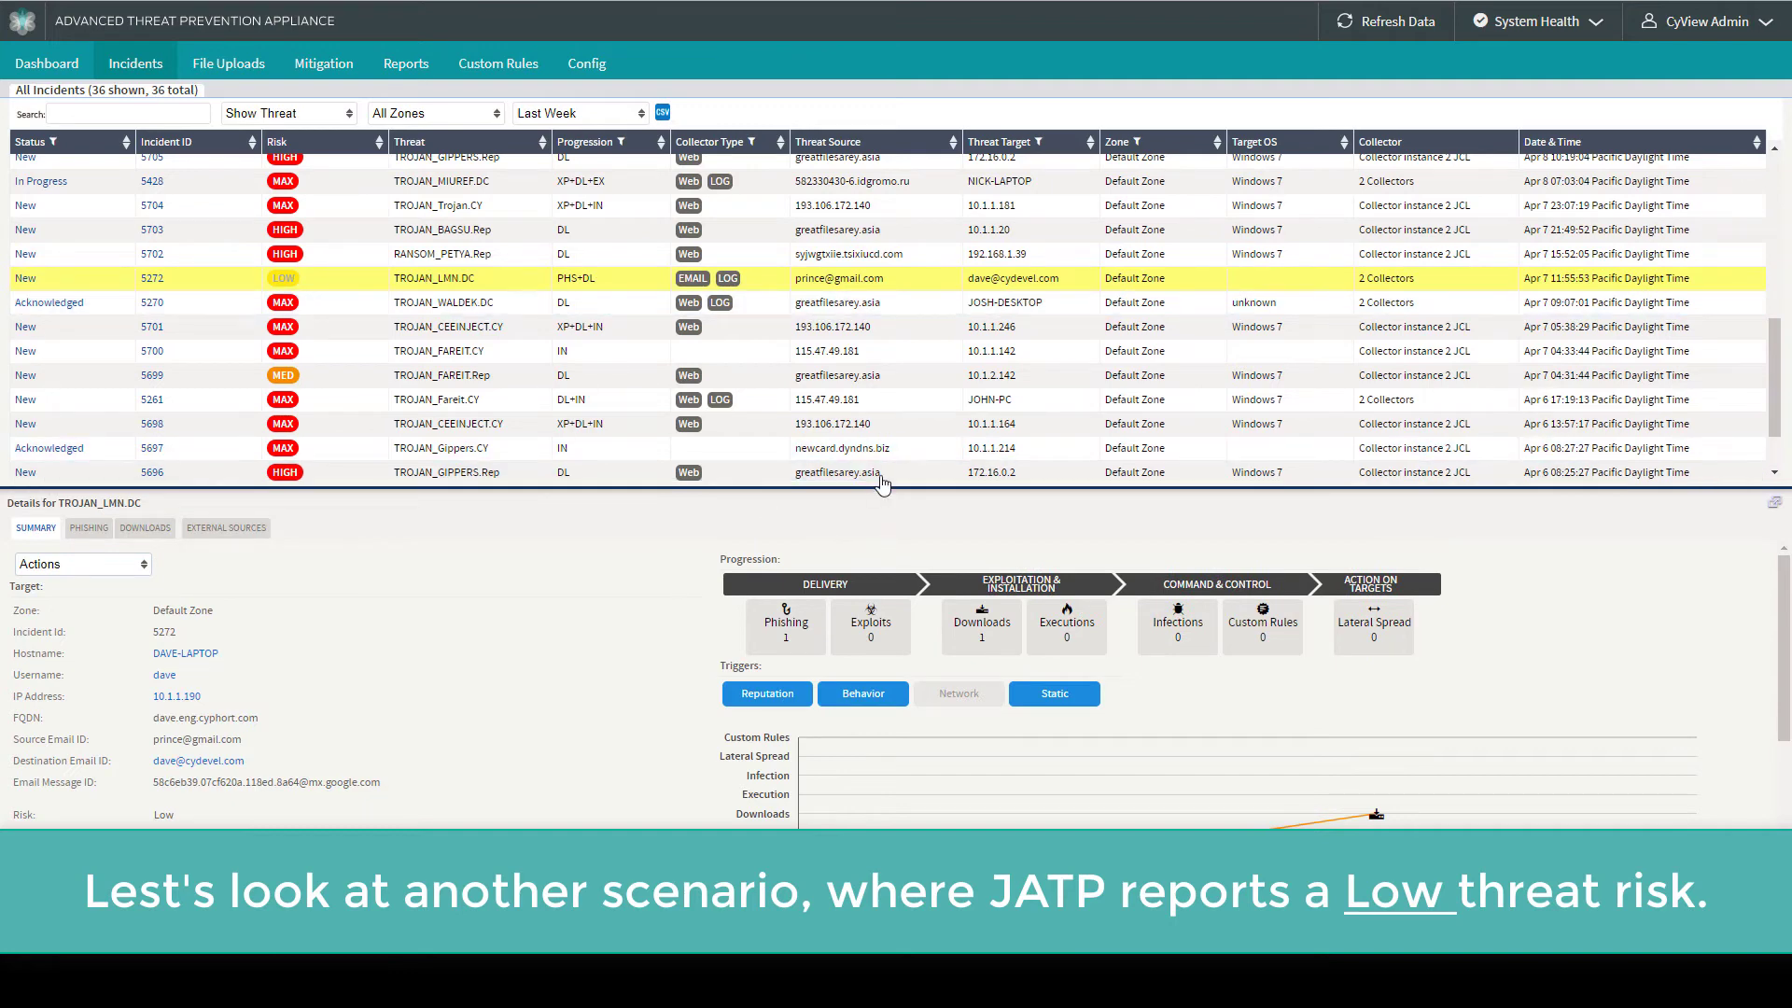
pyautogui.moveTo(878, 491); pyautogui.dragTo(886, 363)
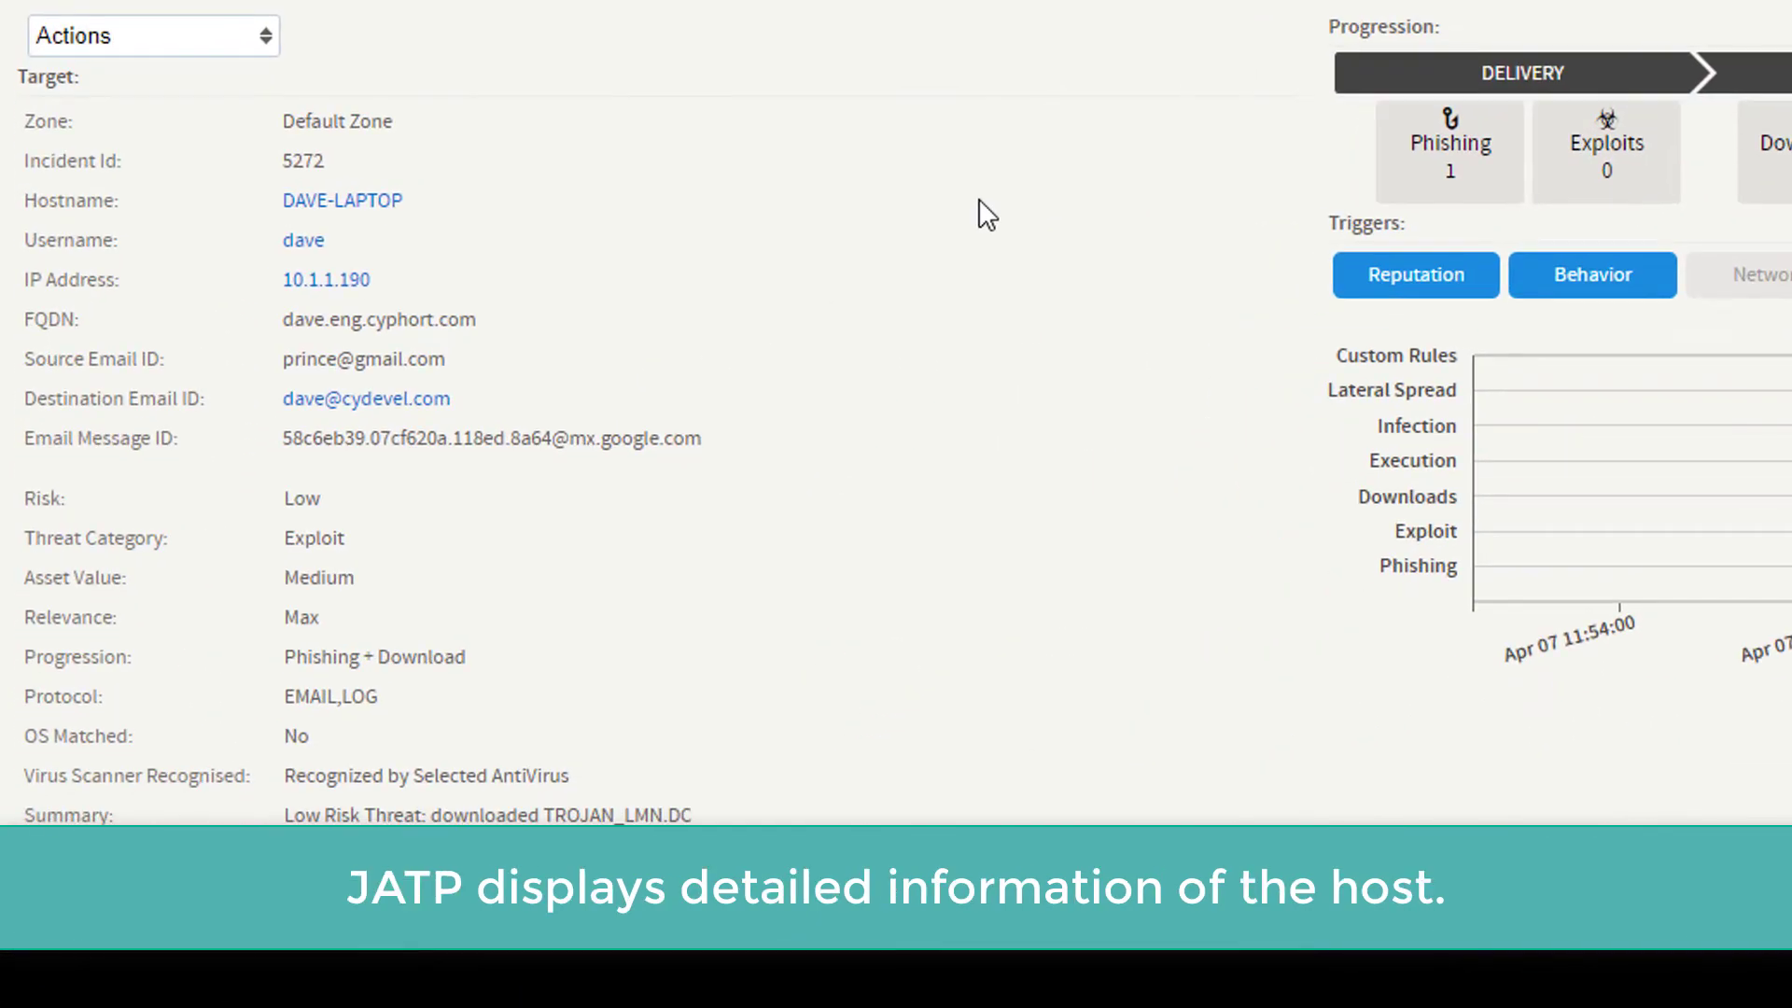
pyautogui.scroll(-3, 980, 213)
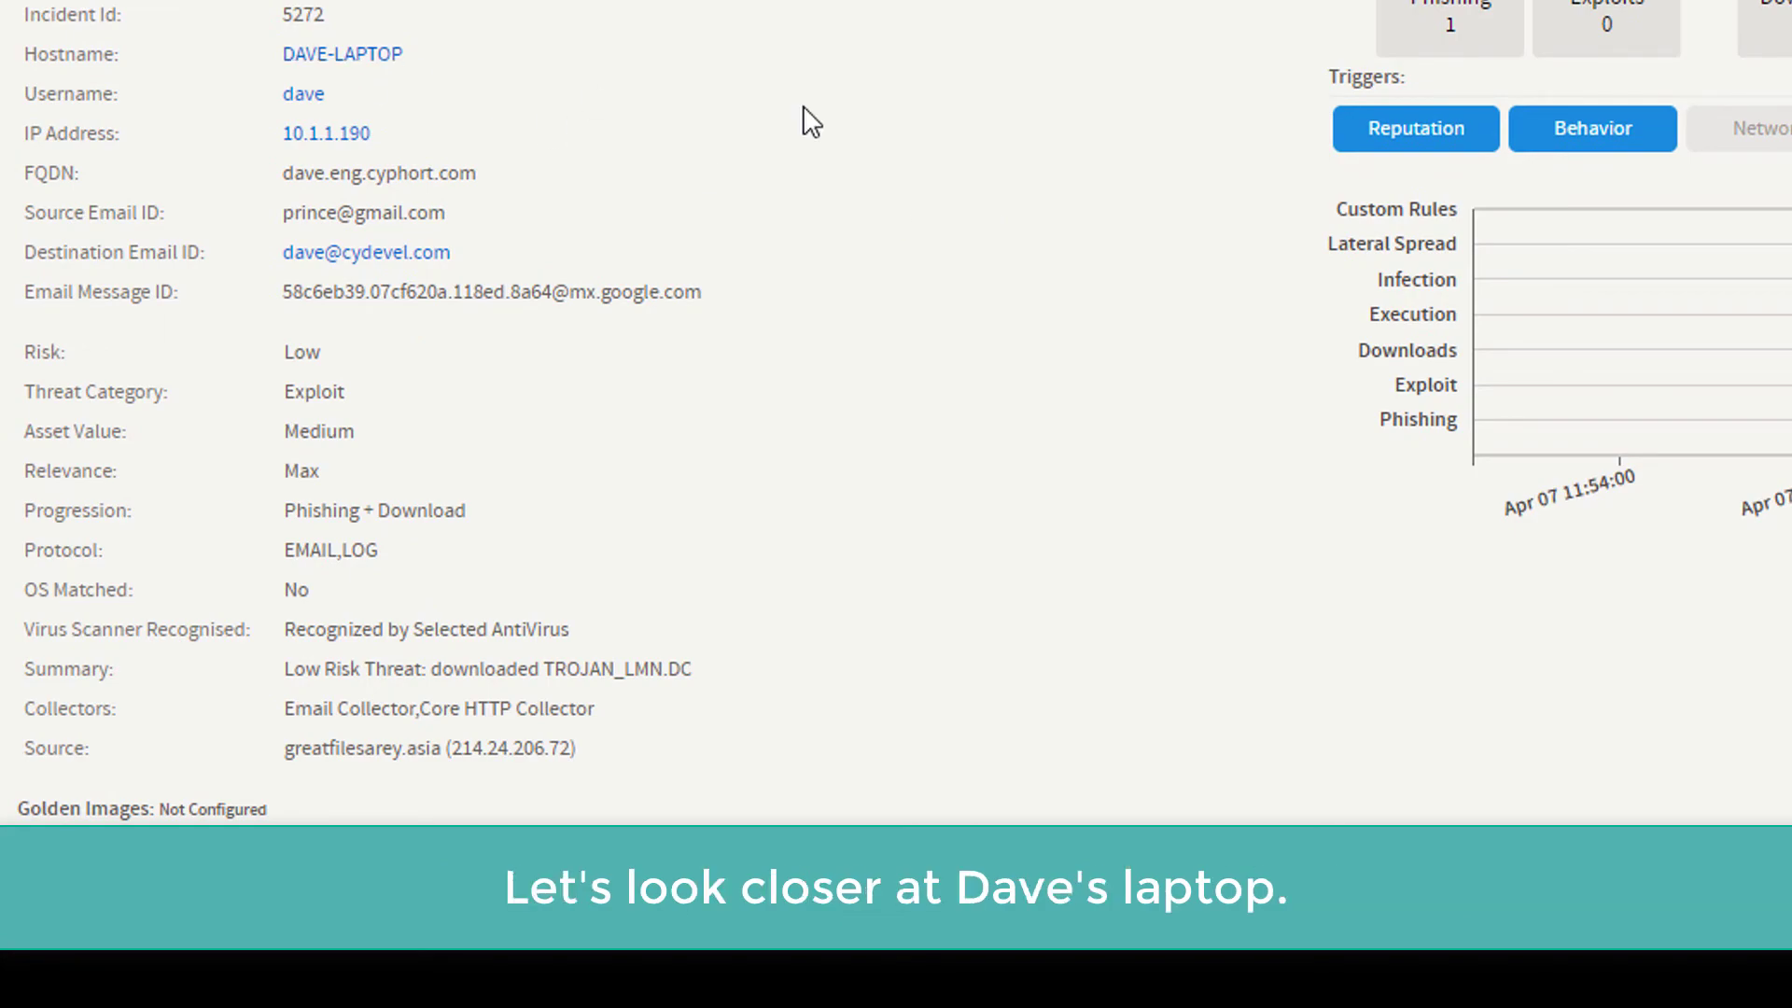
pyautogui.click(370, 59)
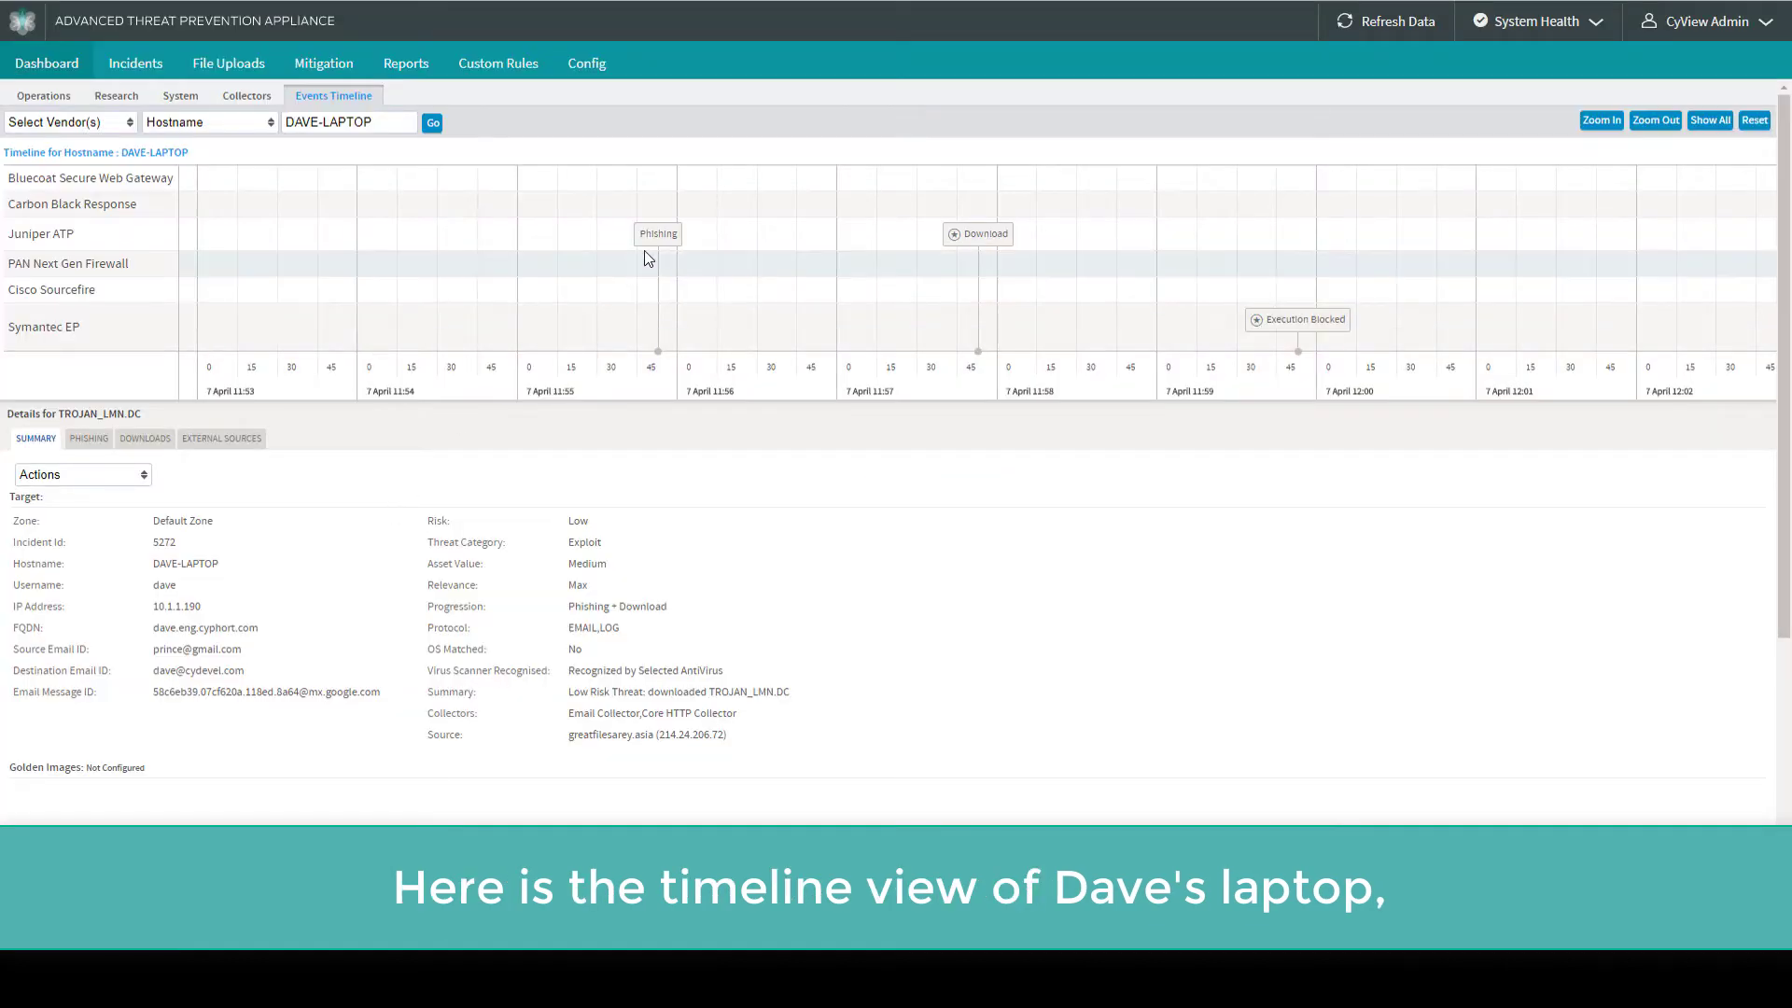
# Read the summary of high-risk RANSOM_PETYA.Rep incident 5702, showing a single Download stage
pyautogui.moveTo(658, 245)
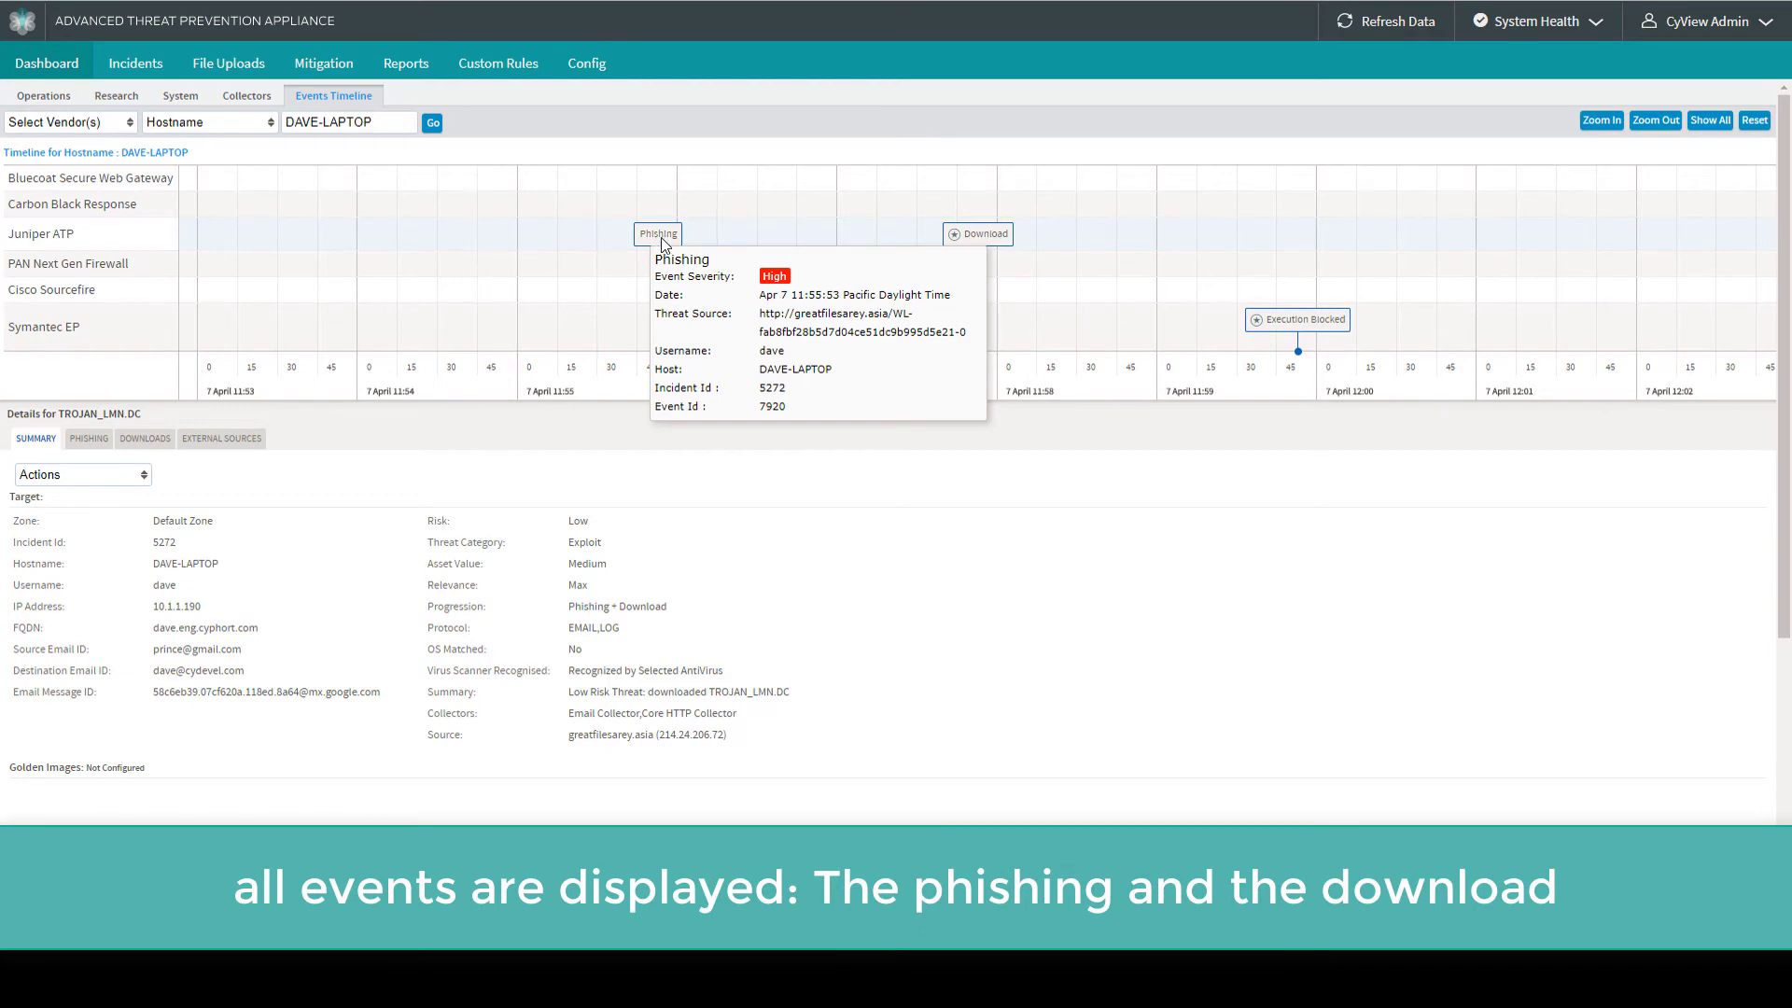
pyautogui.moveTo(986, 244)
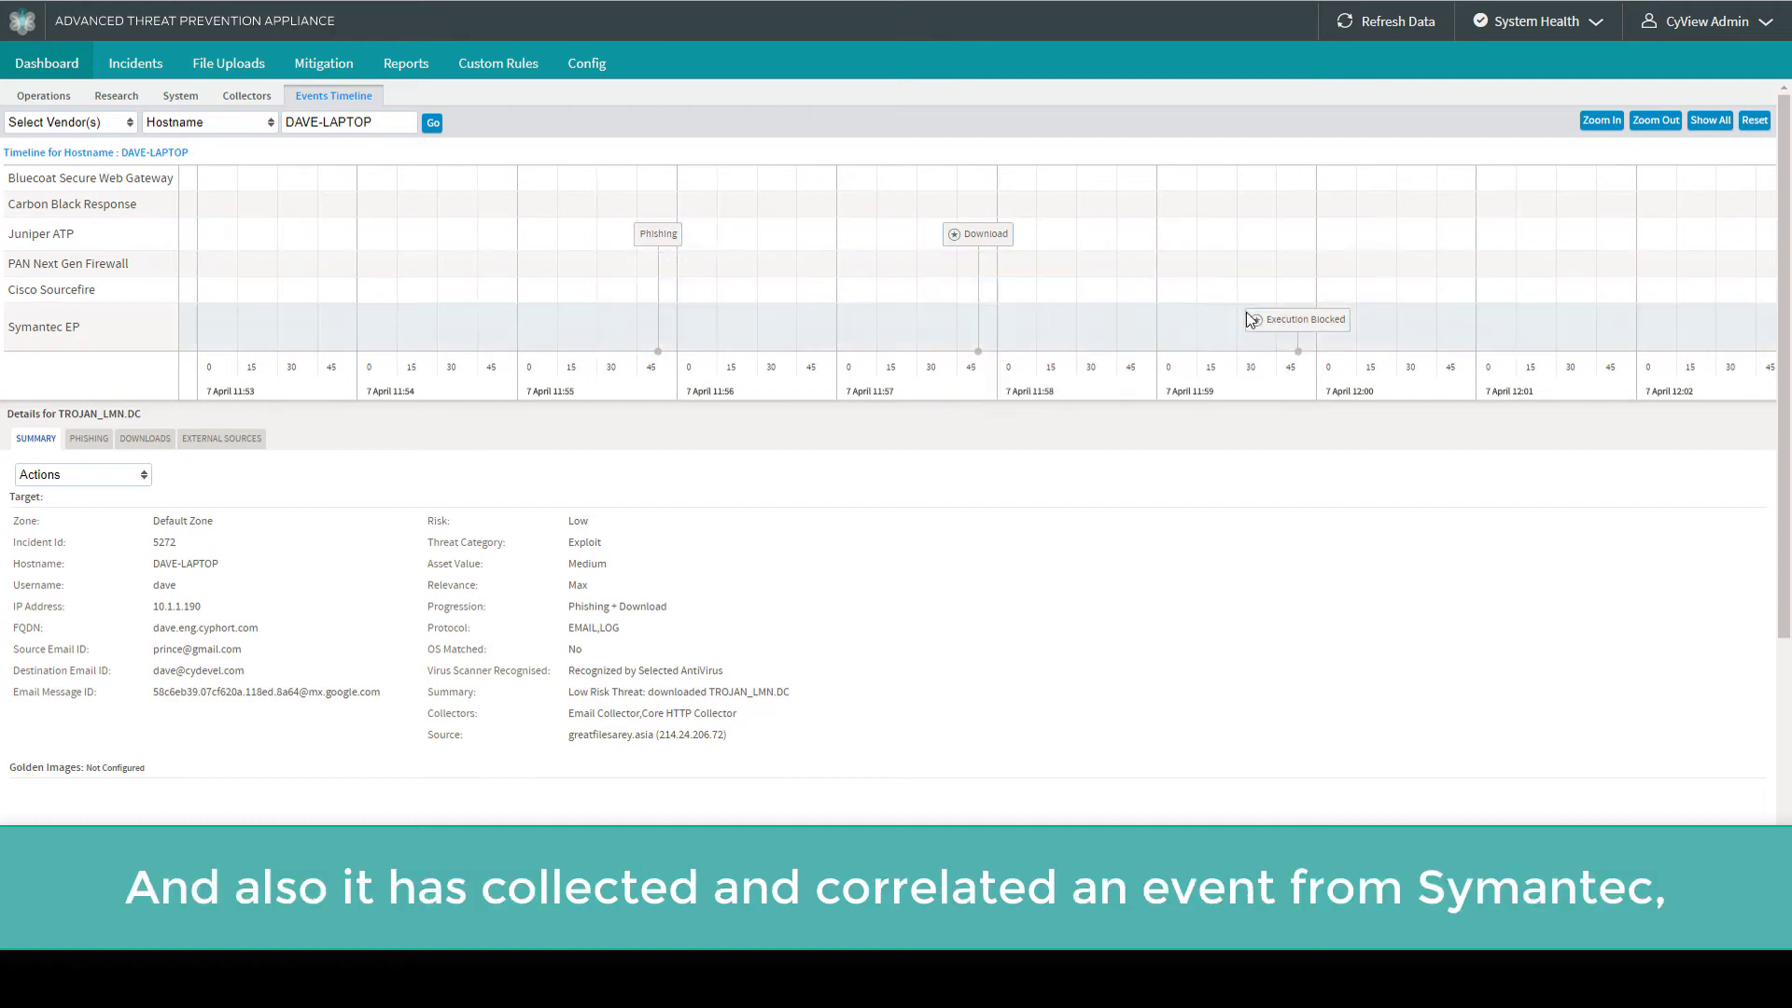
pyautogui.moveTo(1265, 321)
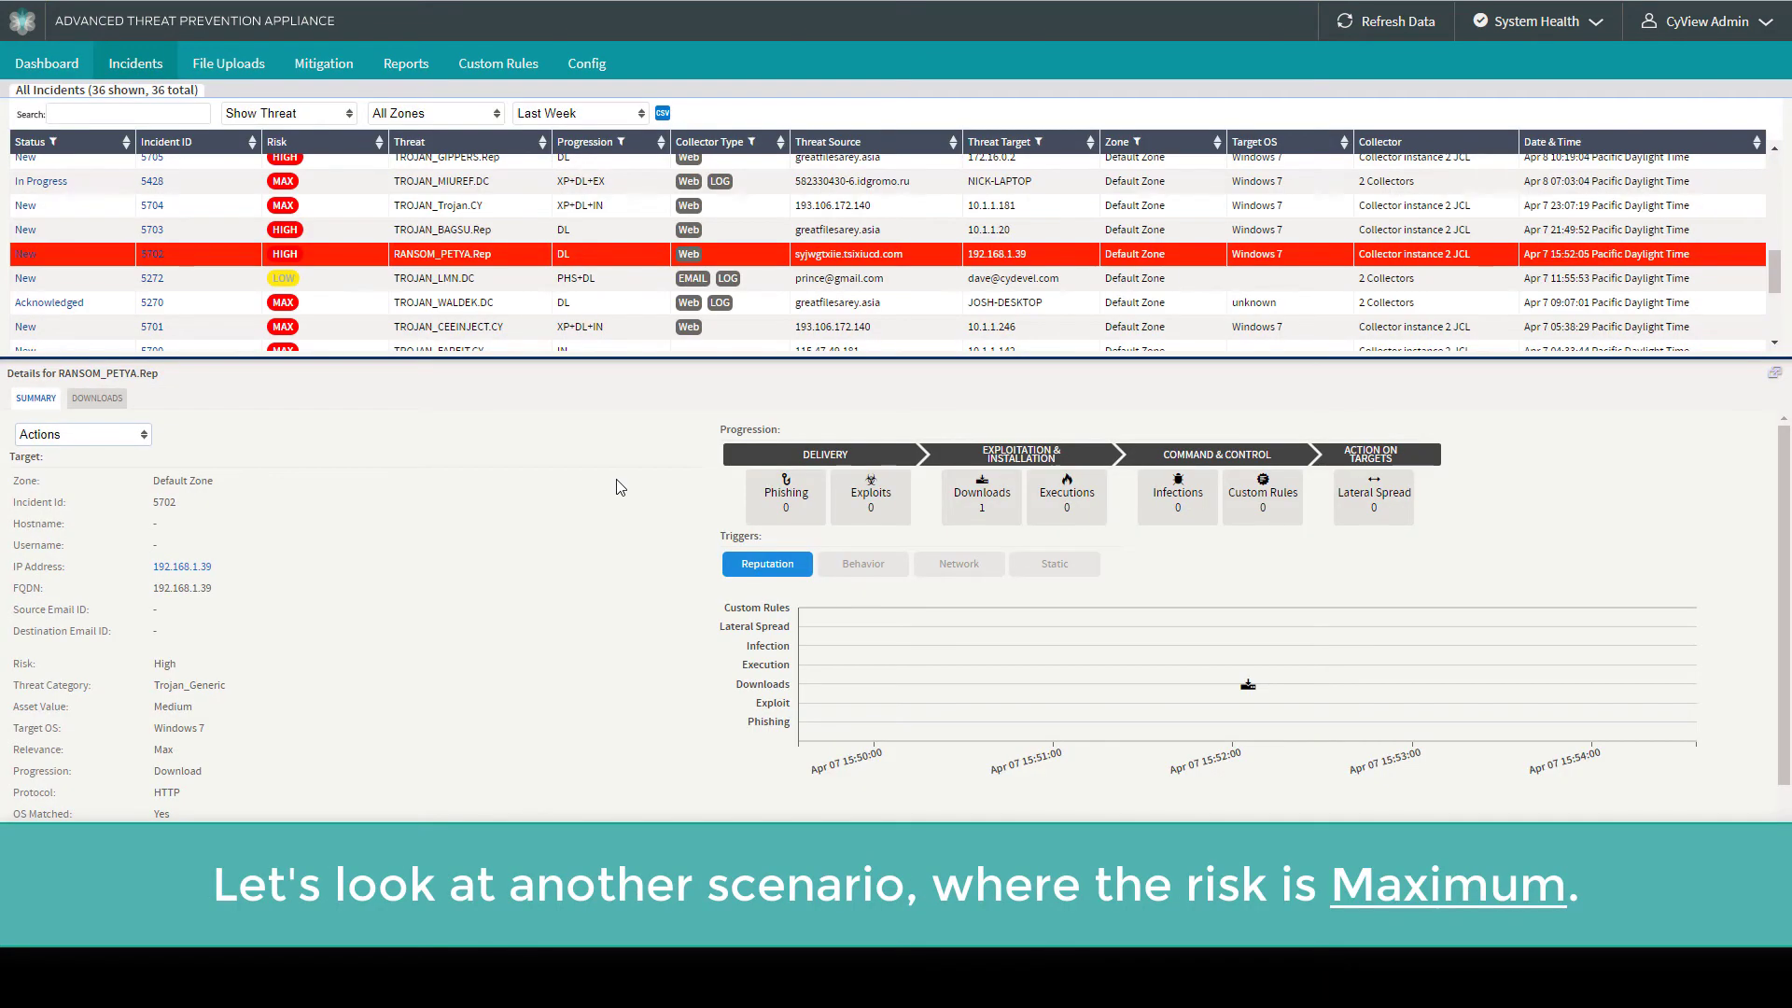
# Open the details of incident 5428, TROJAN_MIUREF.DC
pyautogui.scroll(2, 614, 299)
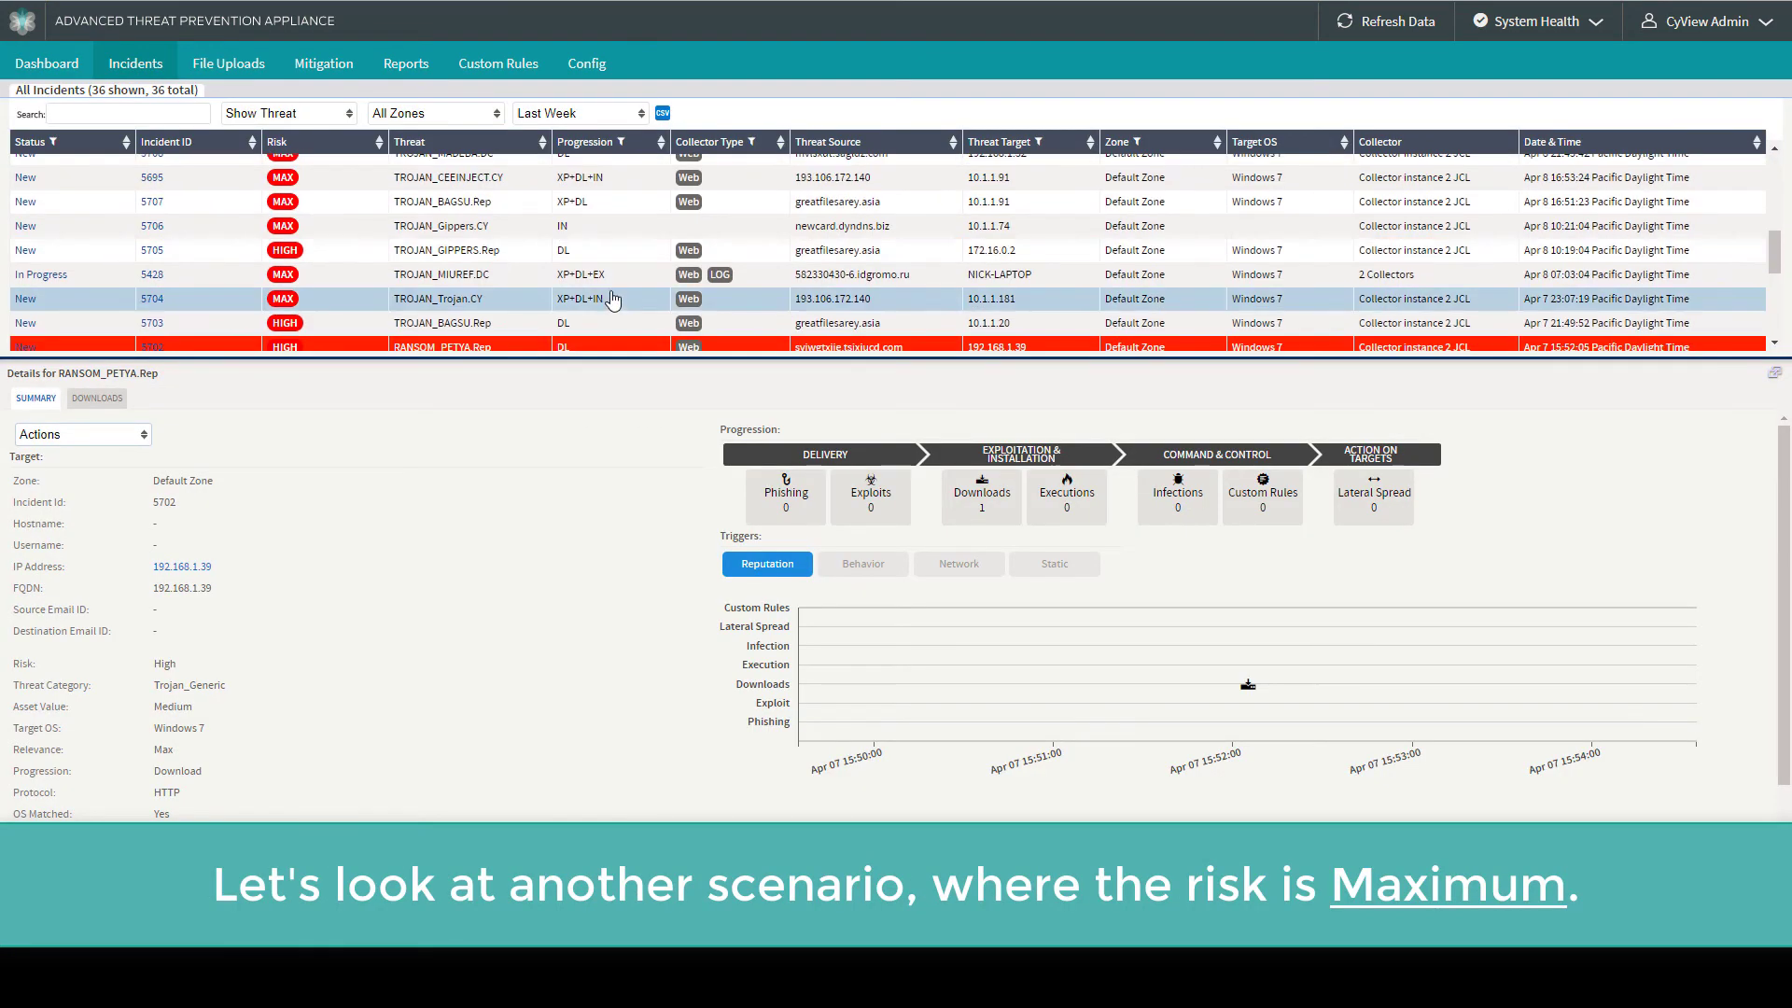
pyautogui.click(611, 285)
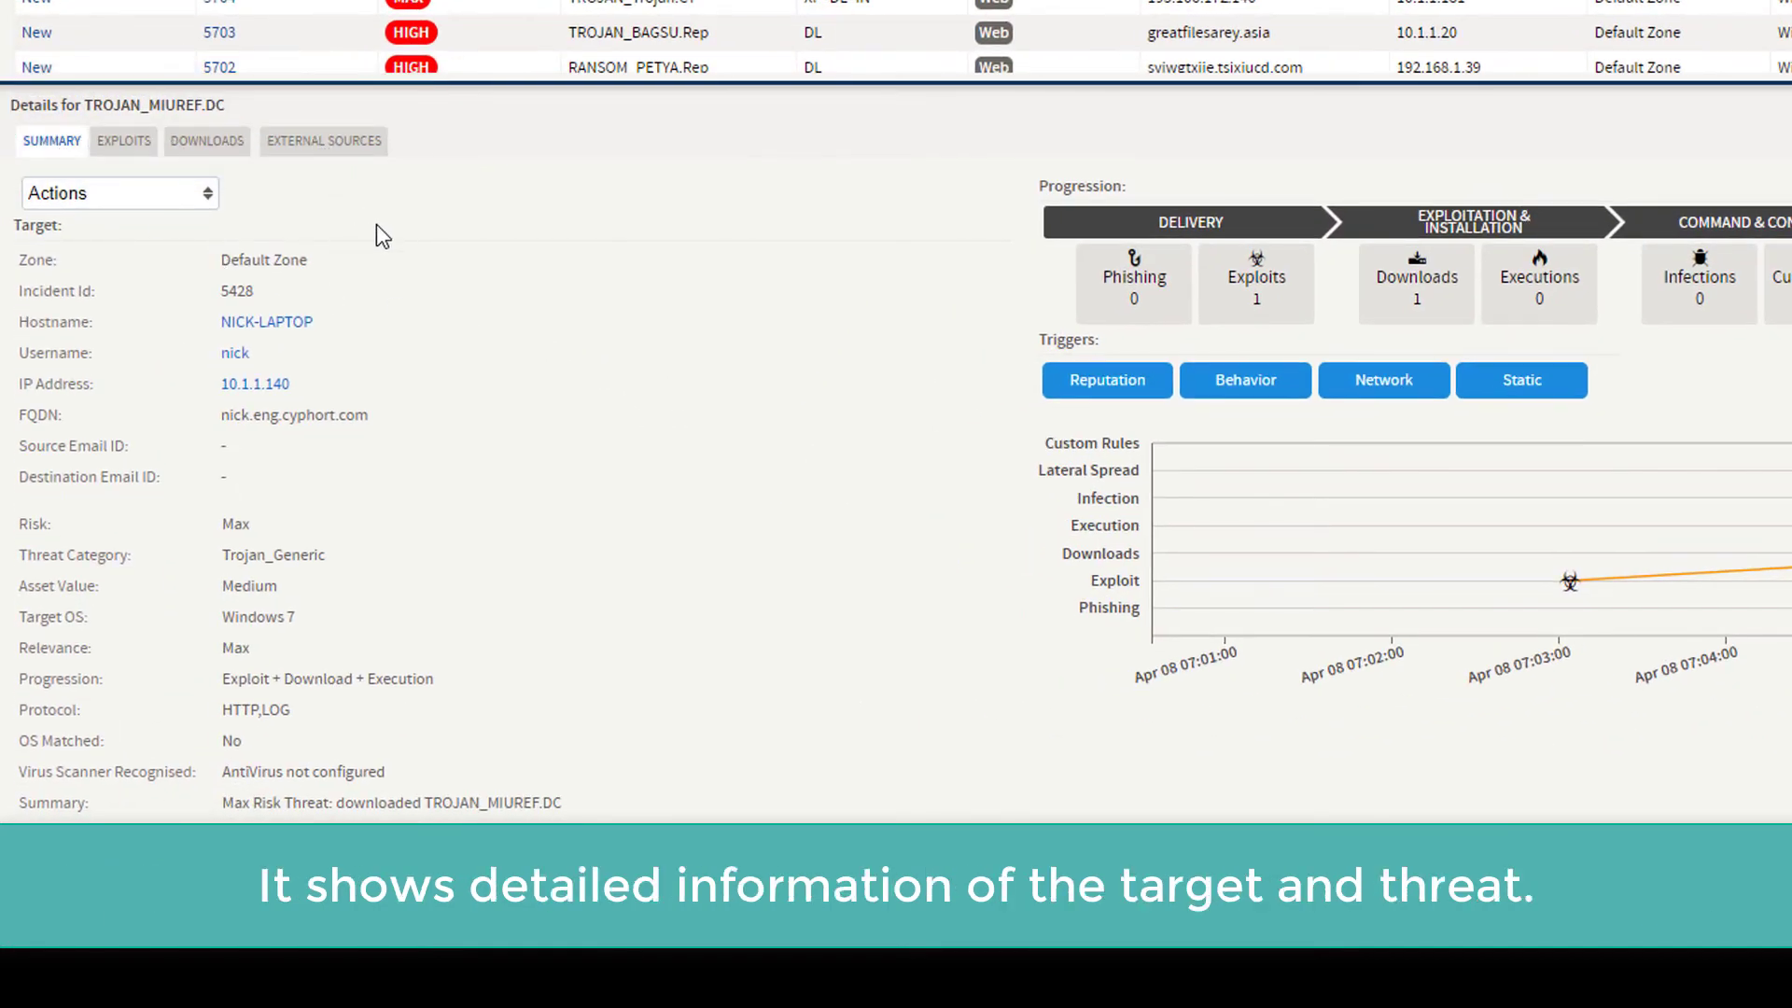
pyautogui.scroll(-3, 379, 233)
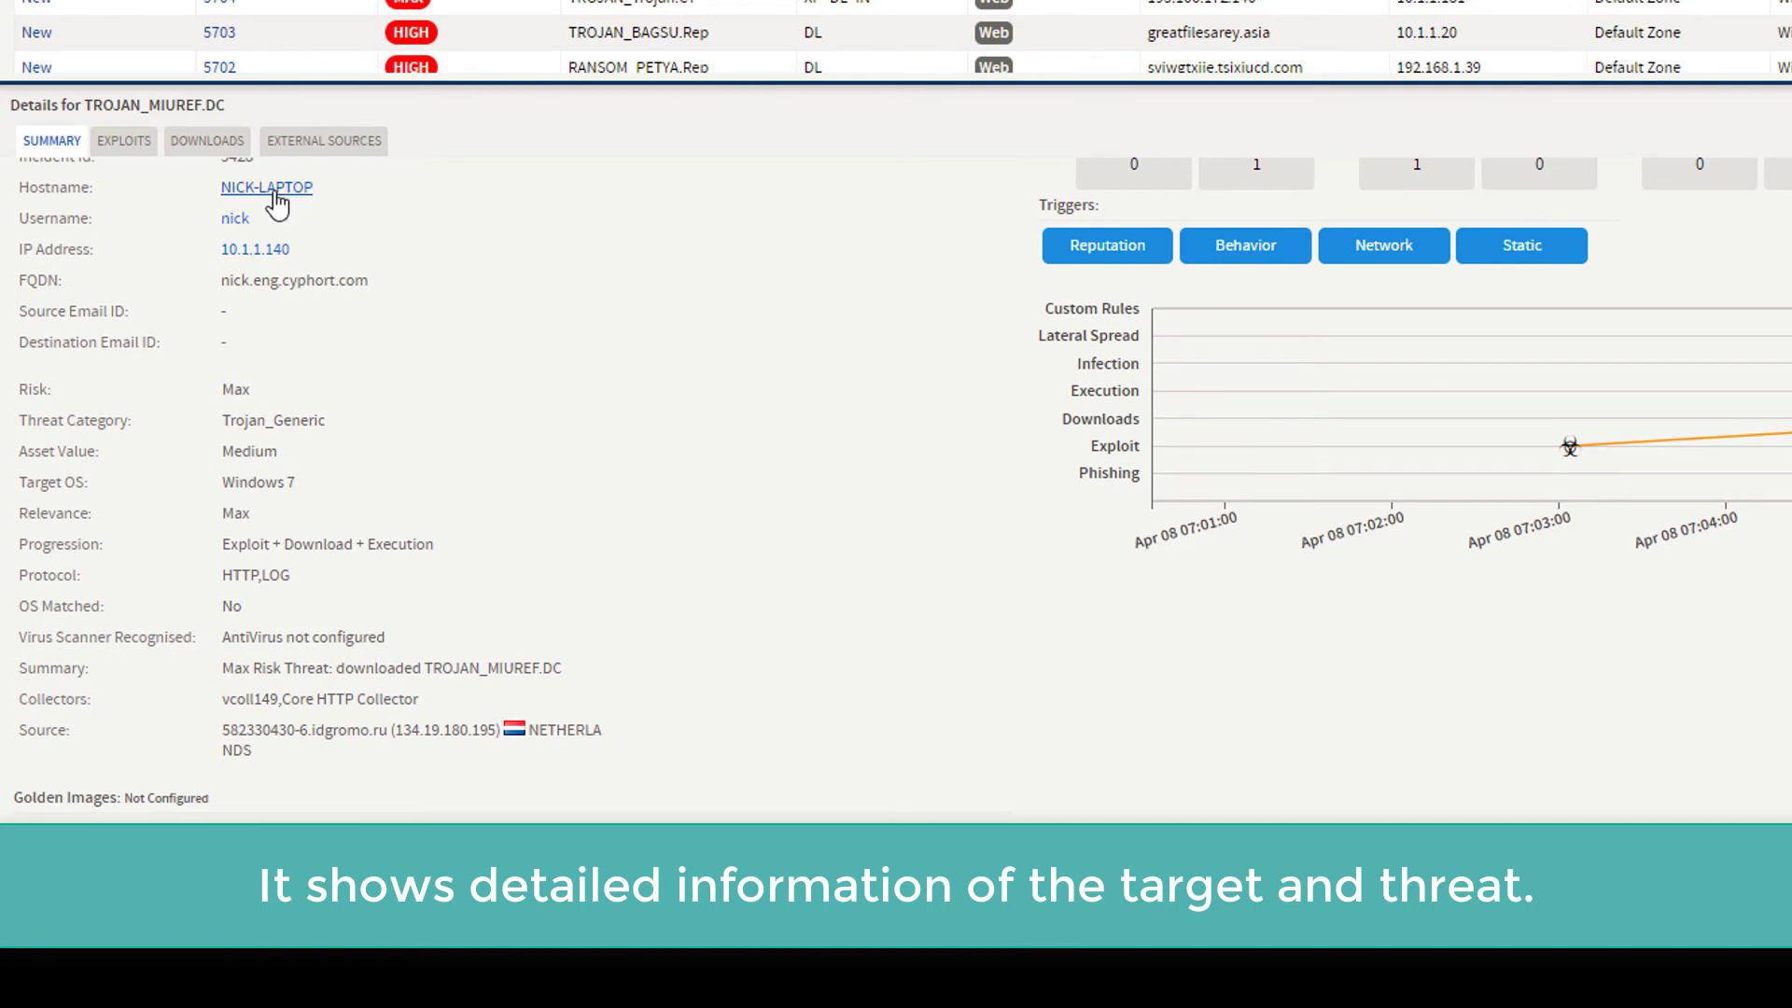
pyautogui.scroll(3, 288, 215)
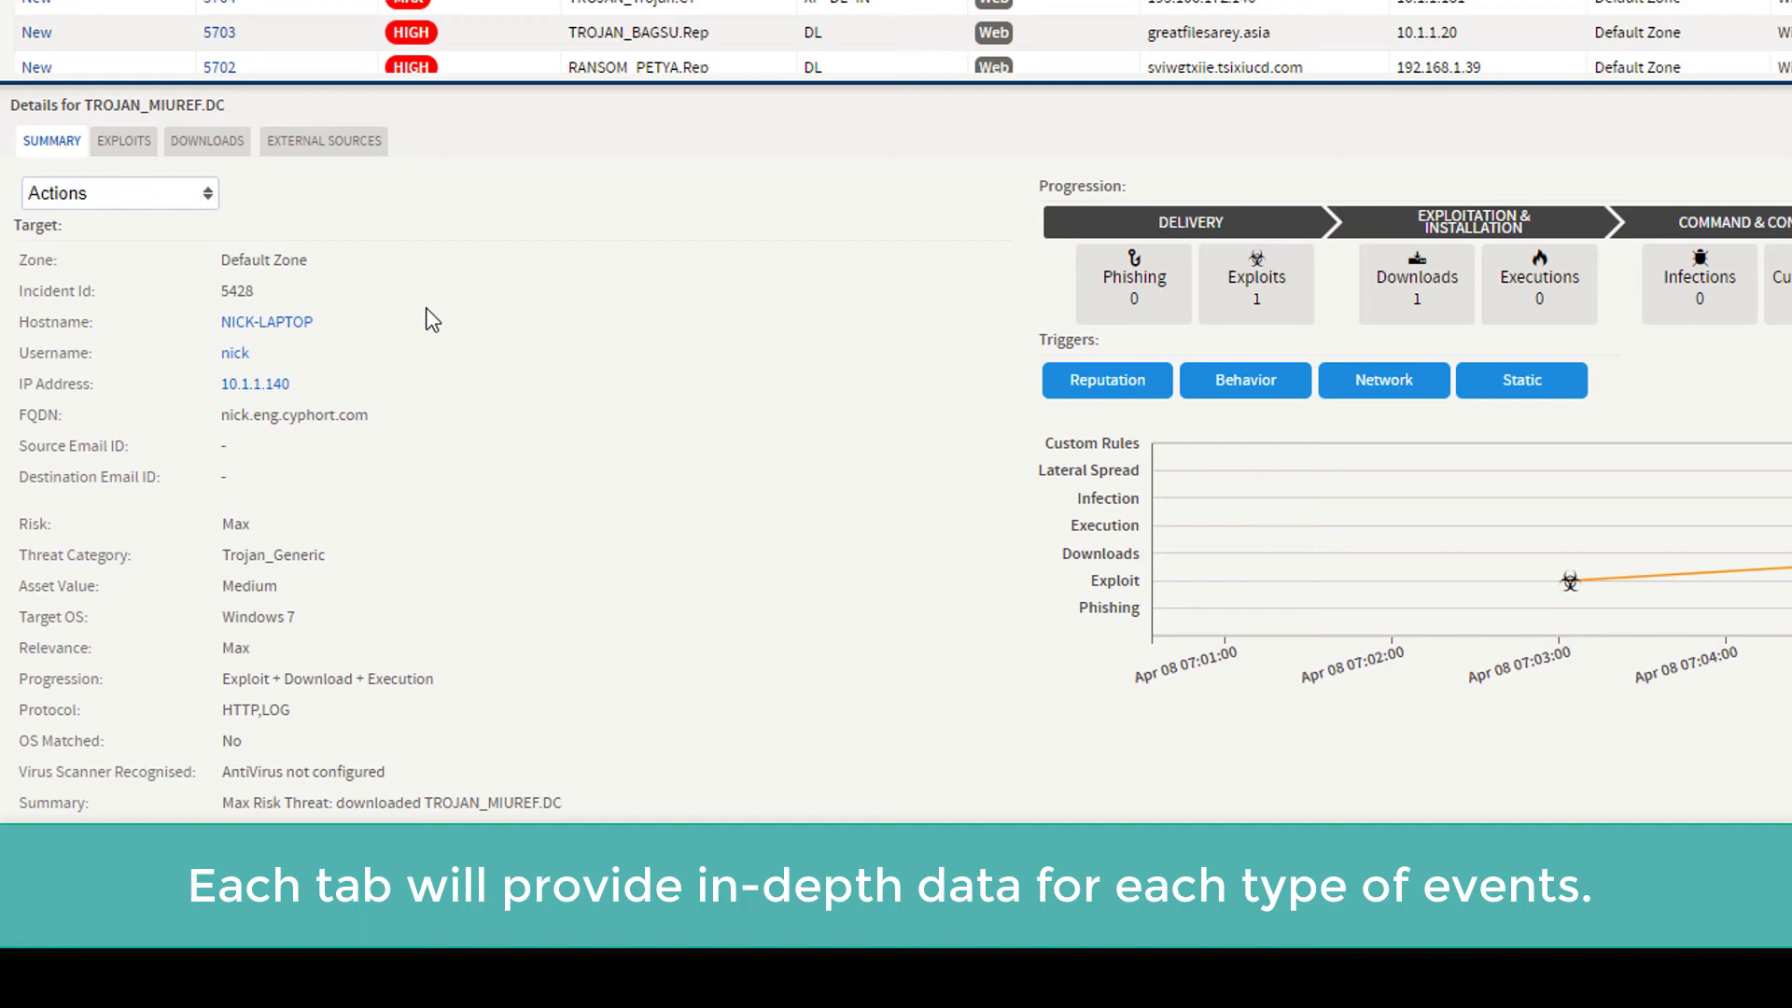
# Expand the exploit chain and review the malware download details for incident 5428
pyautogui.click(125, 142)
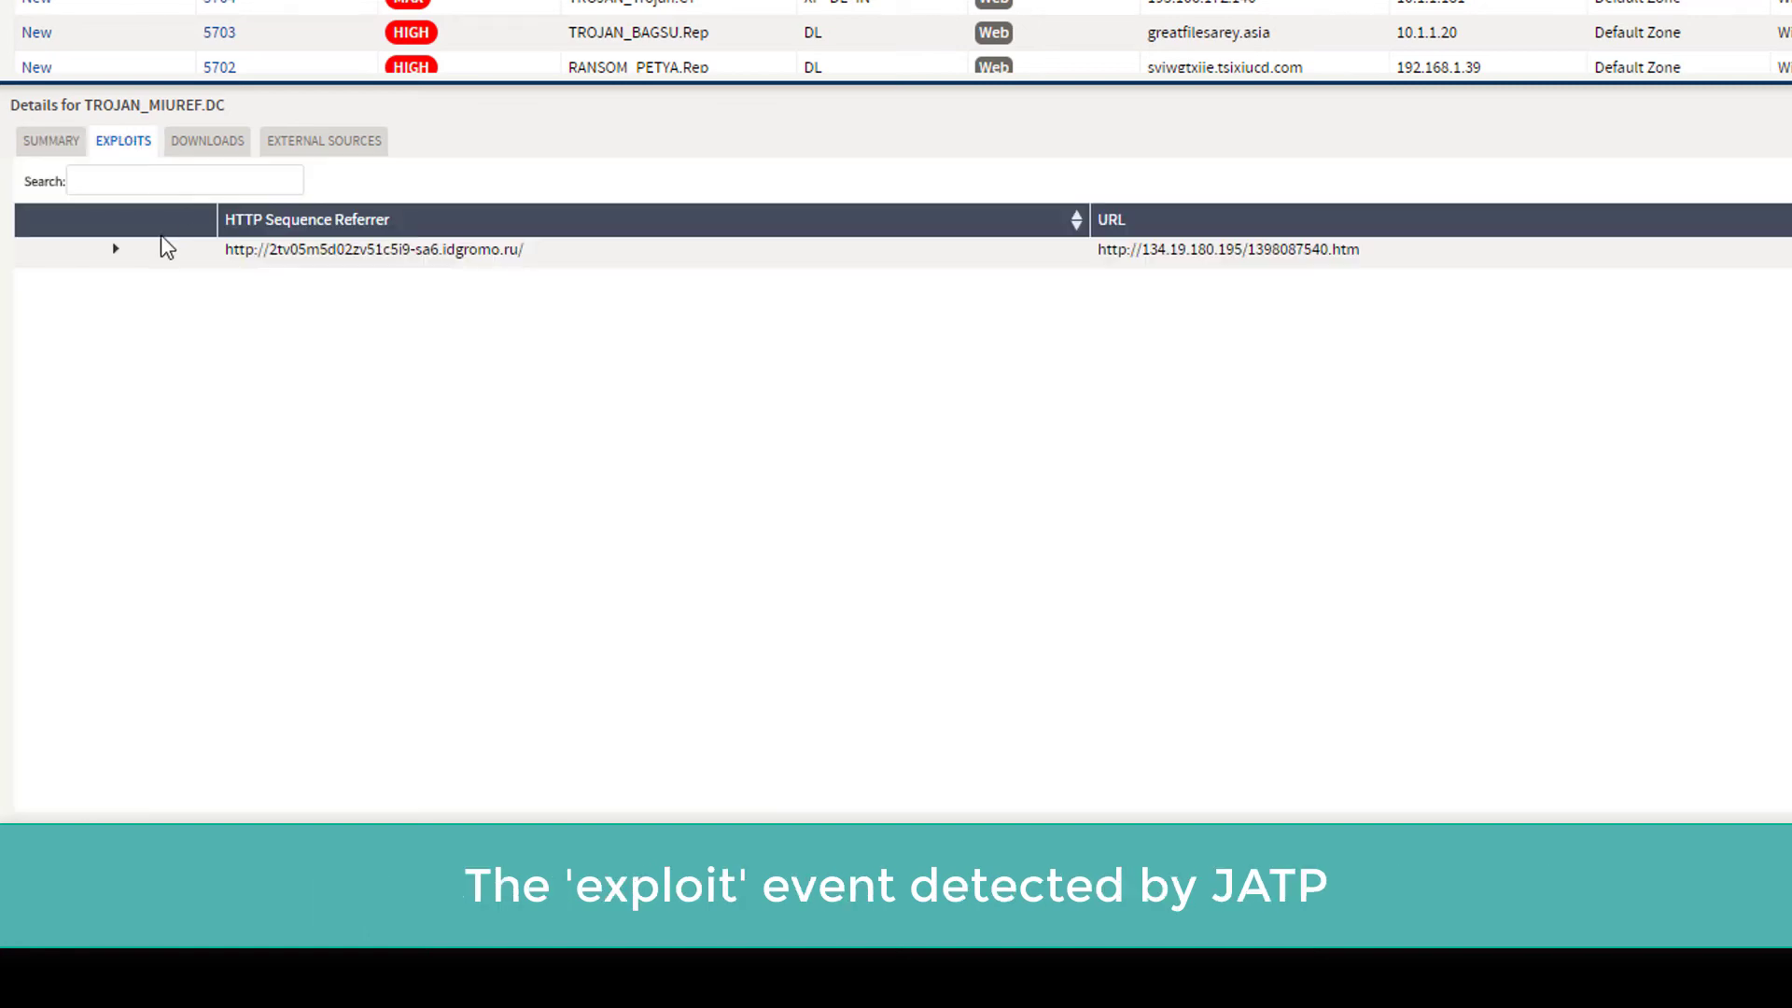
pyautogui.click(116, 254)
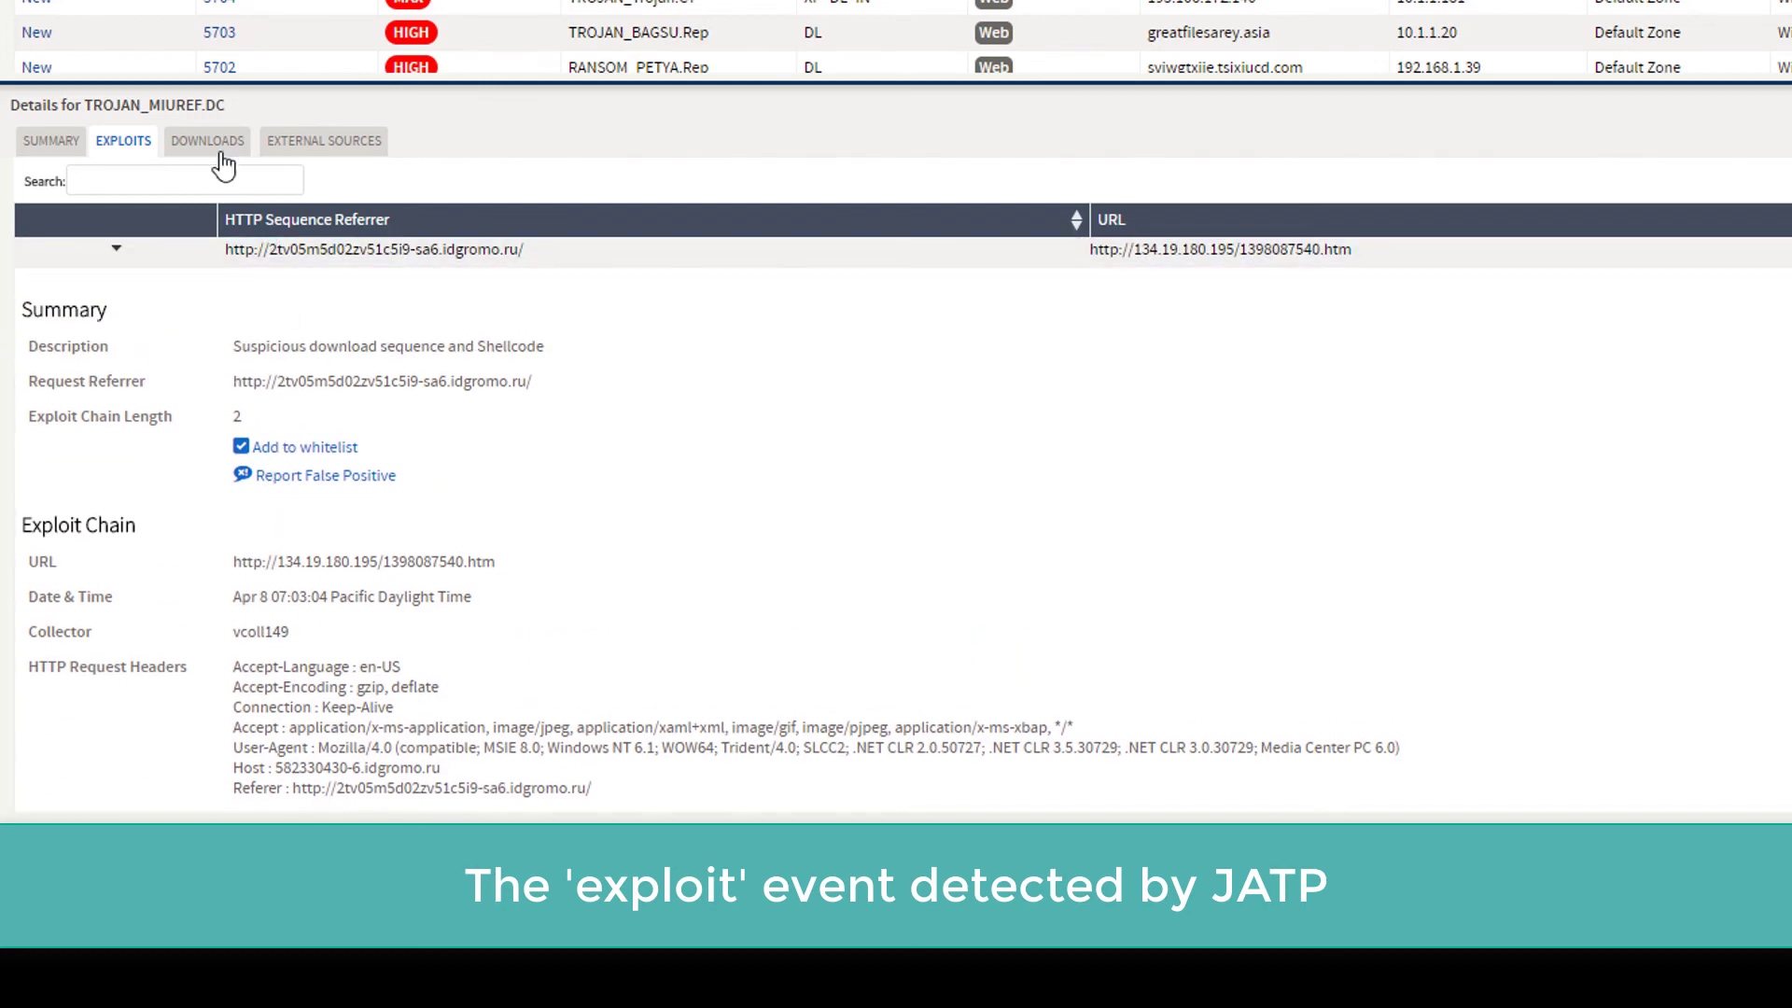
pyautogui.click(209, 142)
pyautogui.scroll(-5, 492, 425)
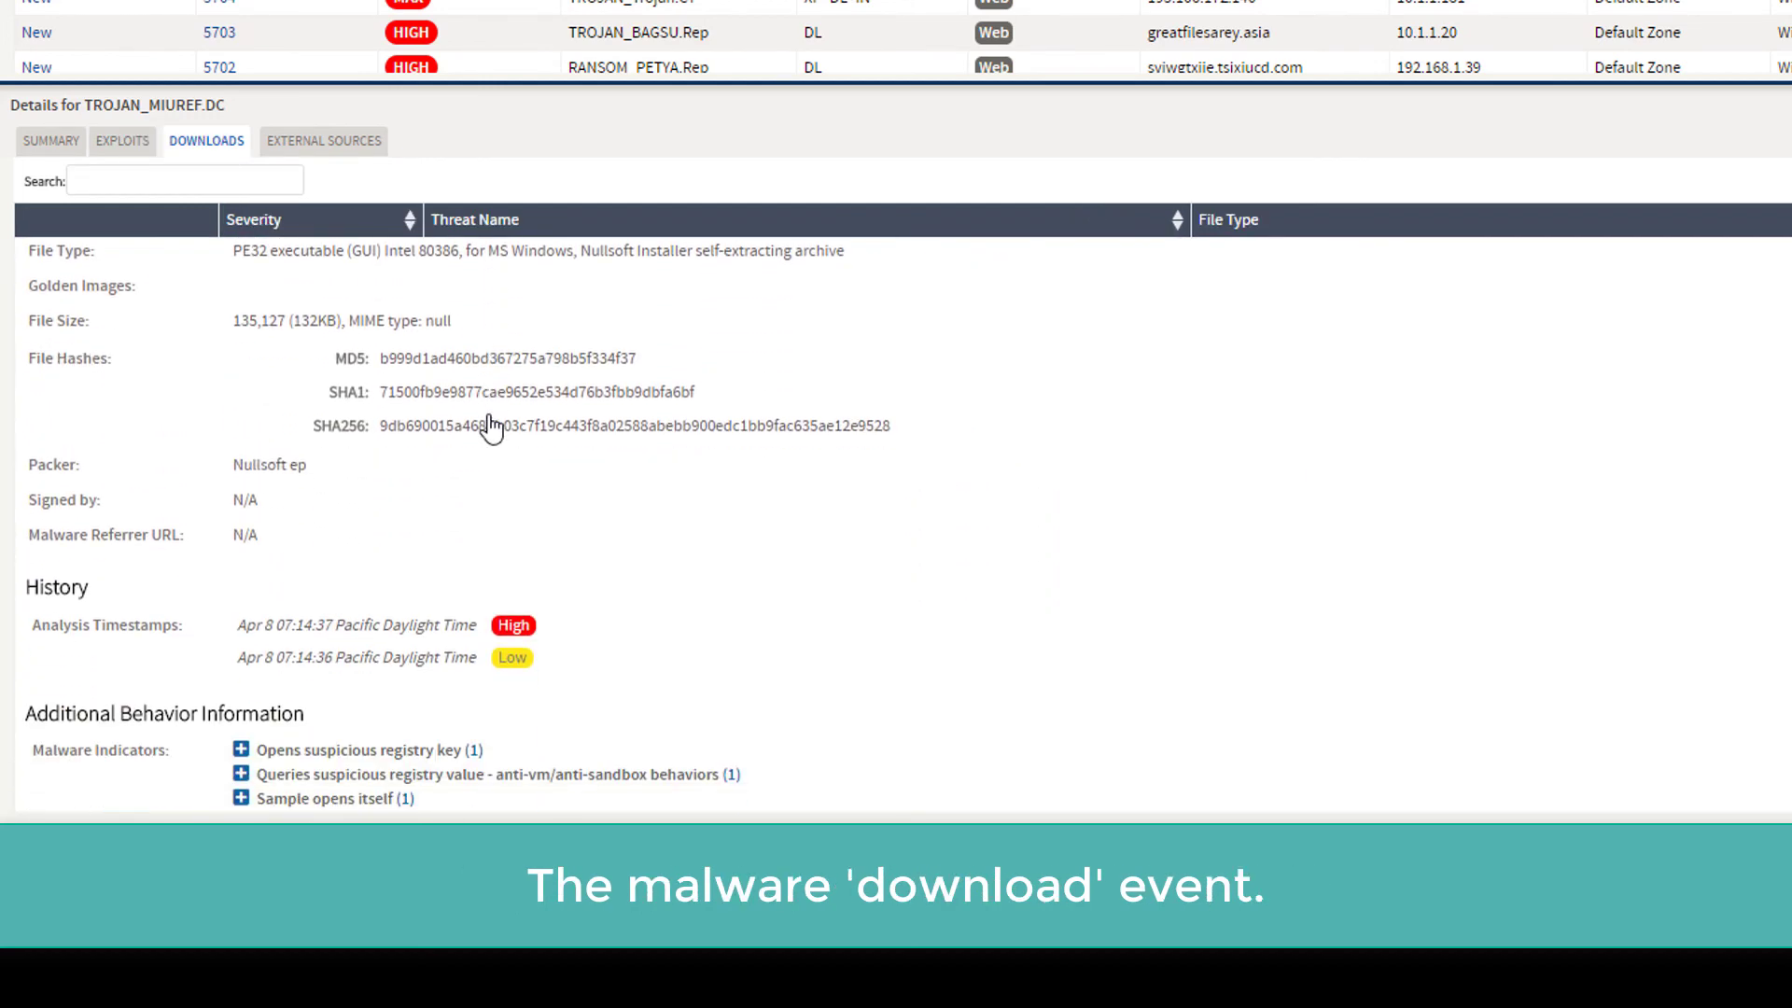
pyautogui.scroll(-5, 490, 422)
pyautogui.scroll(8, 490, 422)
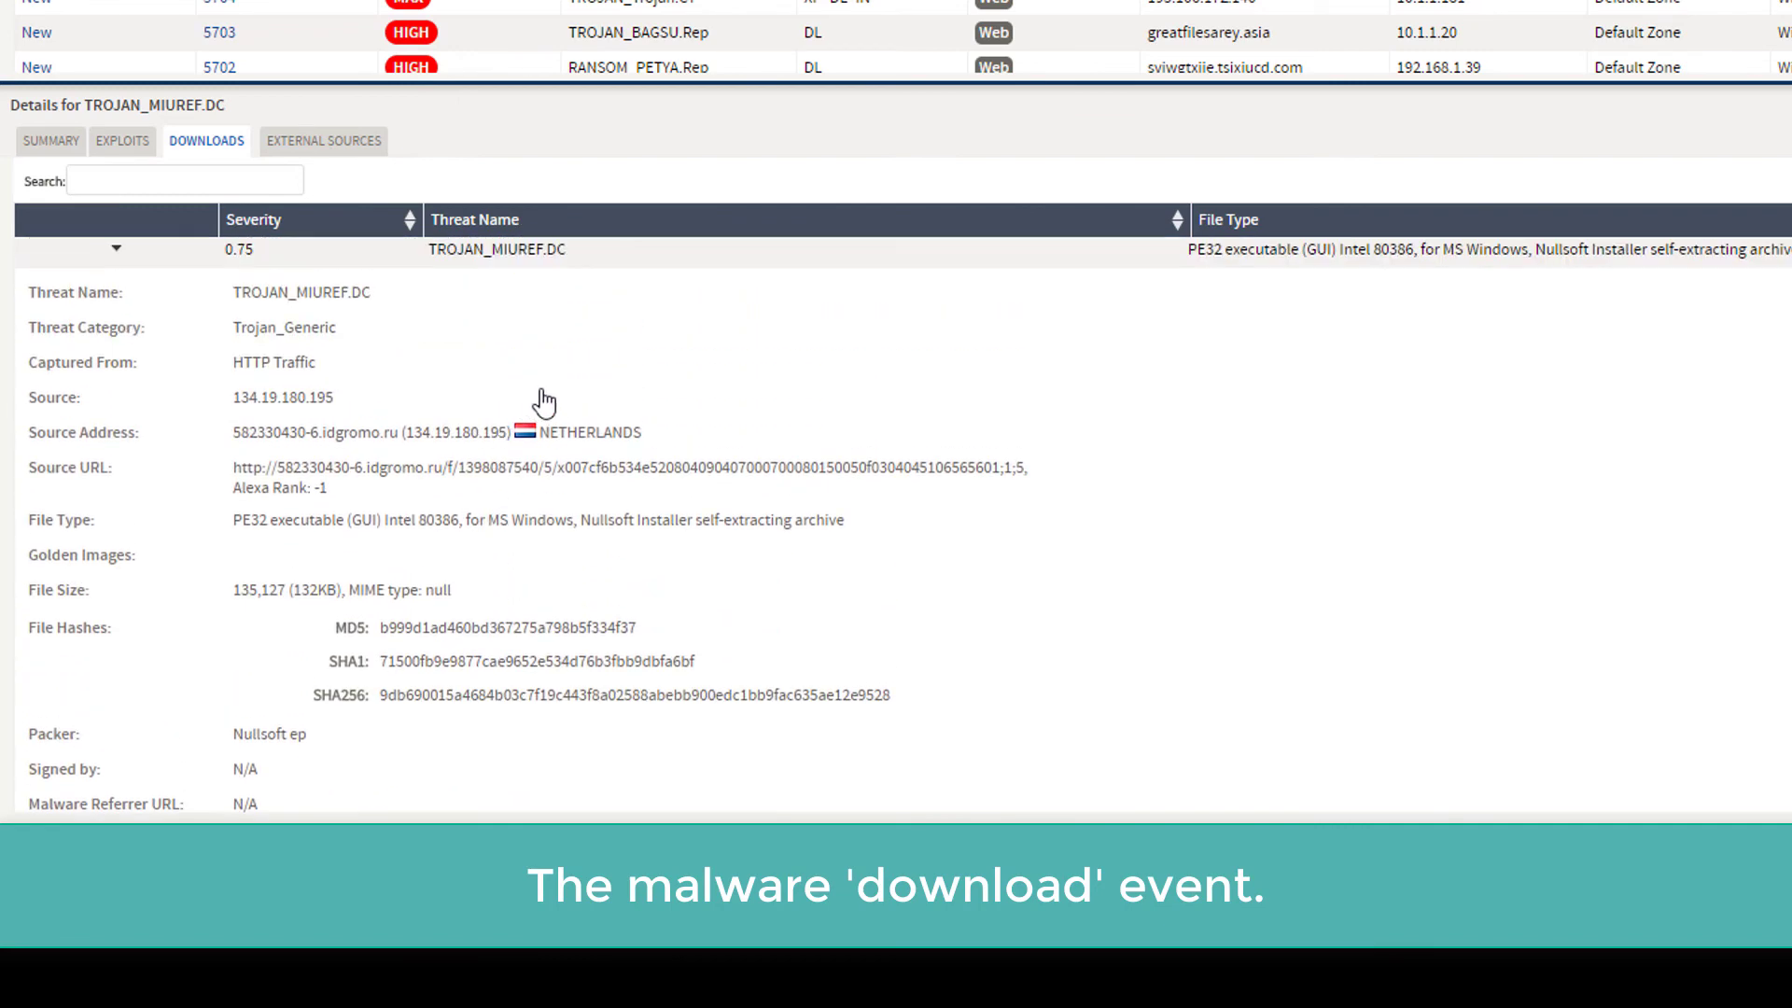
# Inspect the Carbon Black Response Execution Allowed event, then go back to the incident summary
pyautogui.click(345, 146)
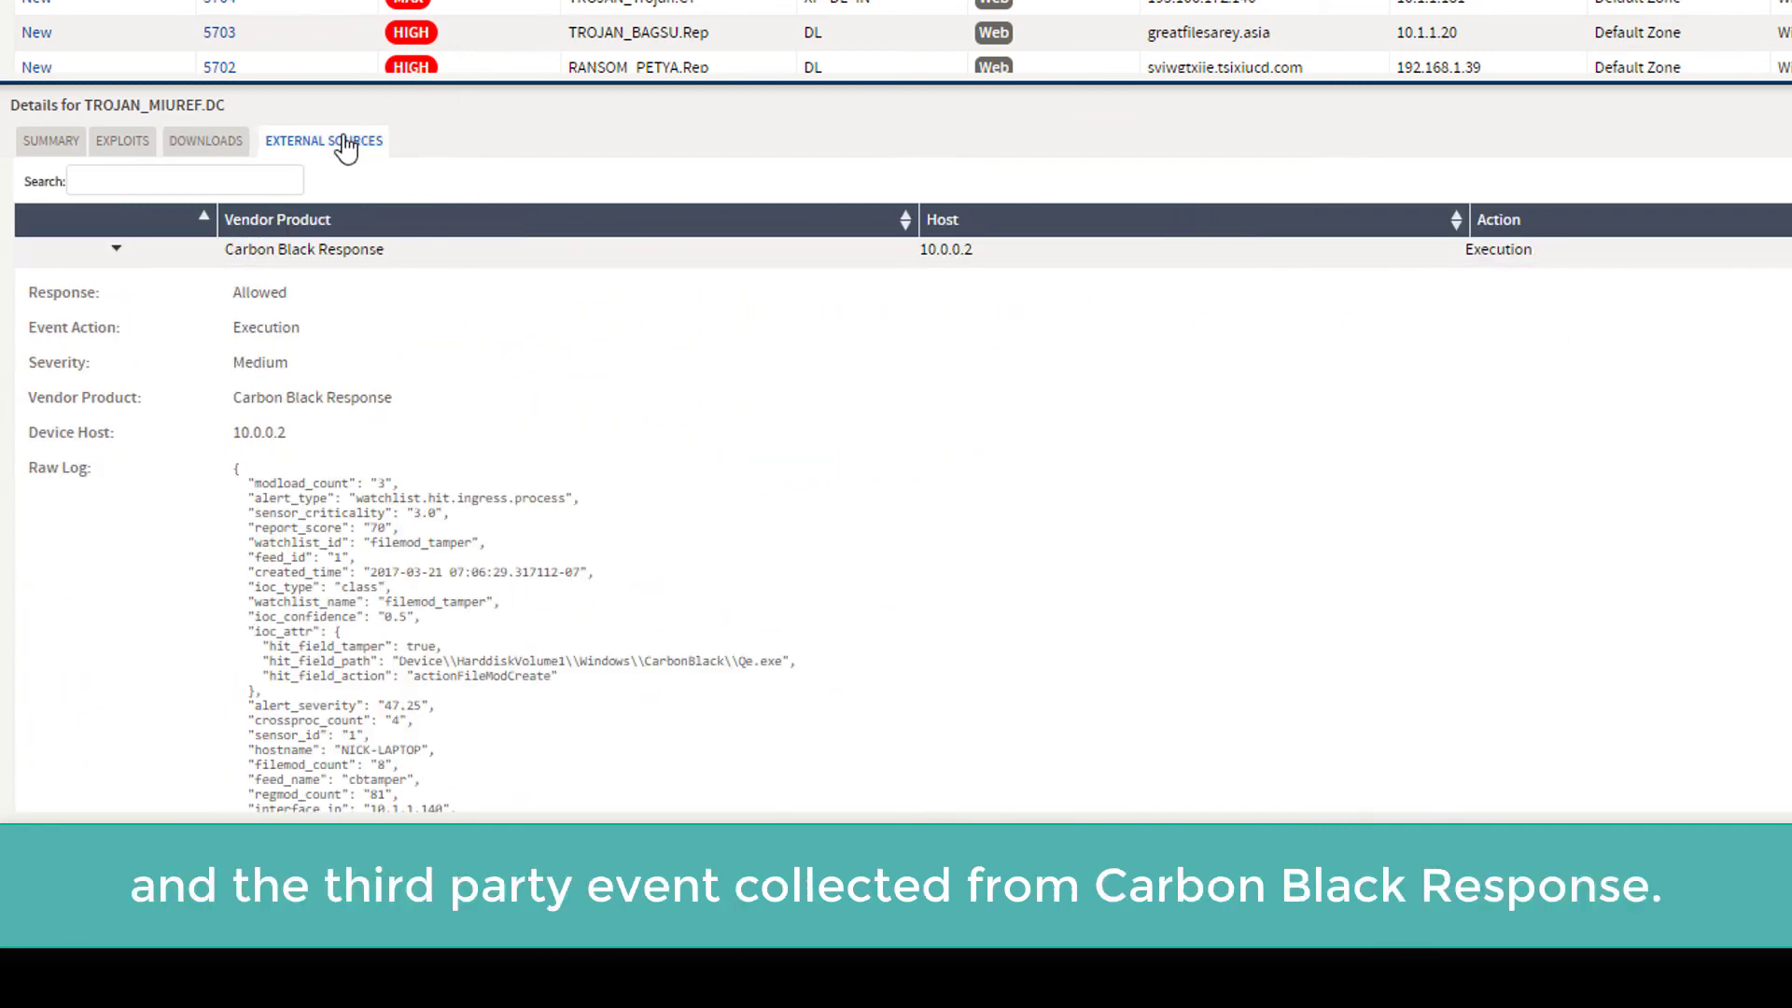
pyautogui.doubleClick(250, 293)
pyautogui.moveTo(311, 324); pyautogui.dragTo(330, 342)
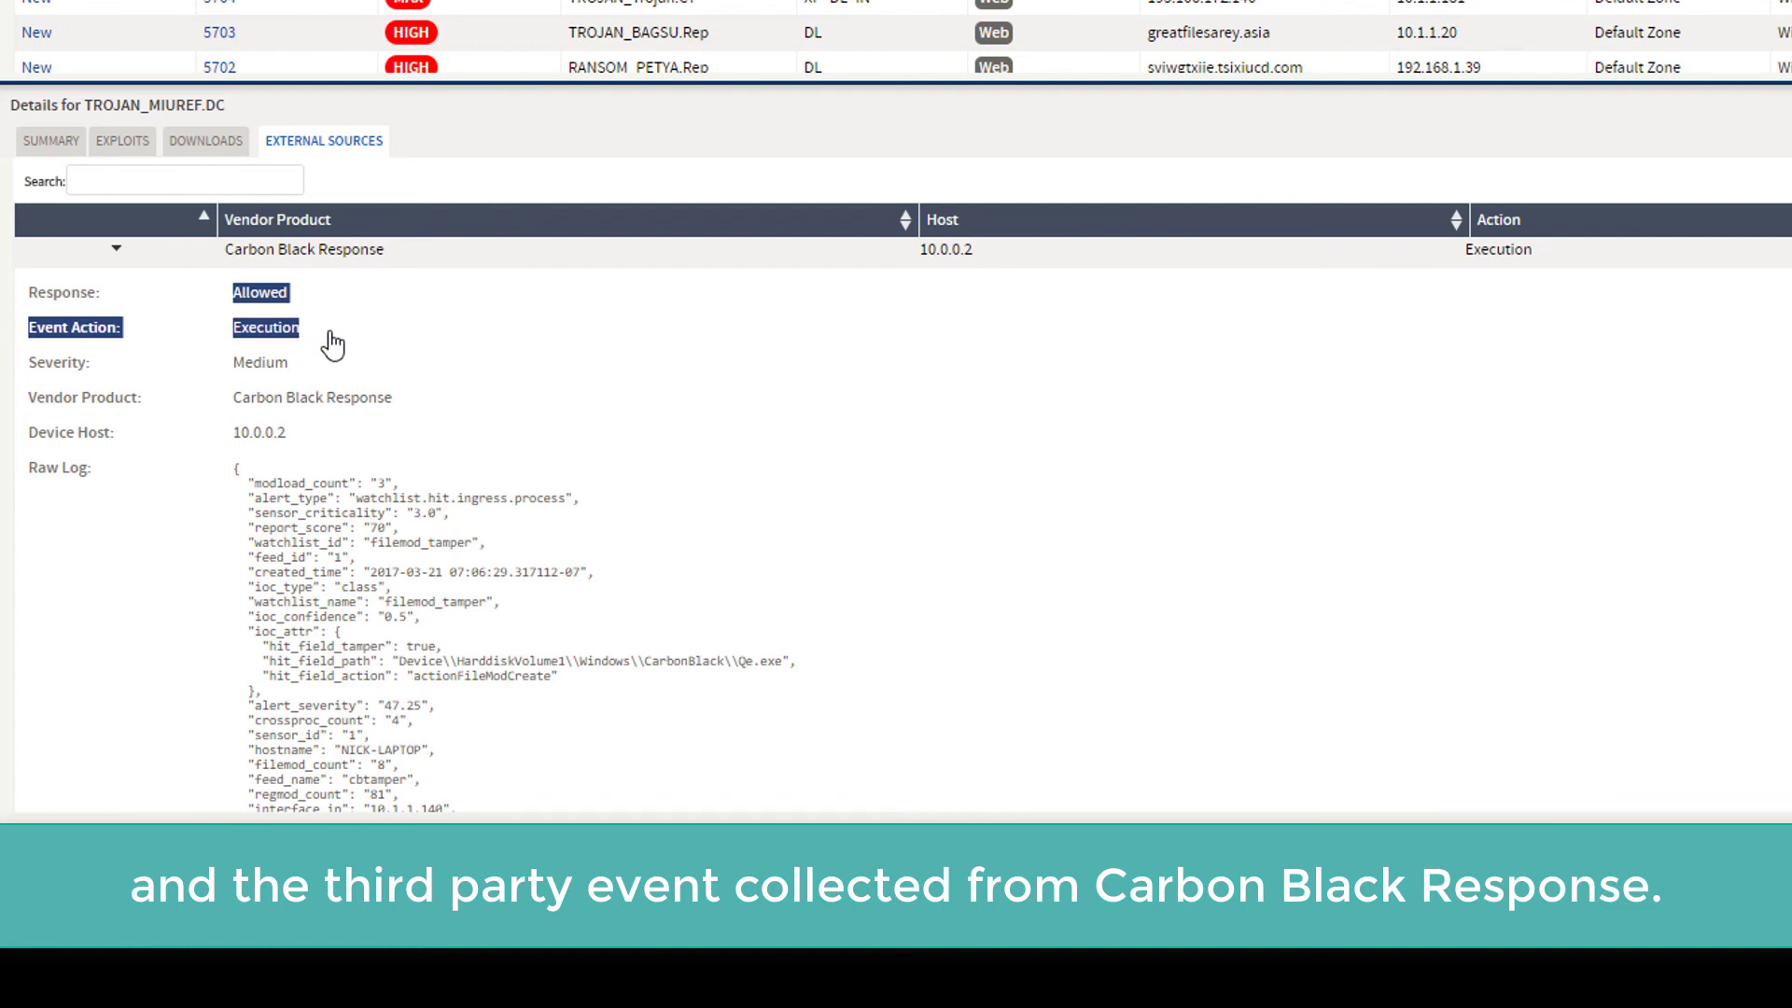
pyautogui.click(39, 152)
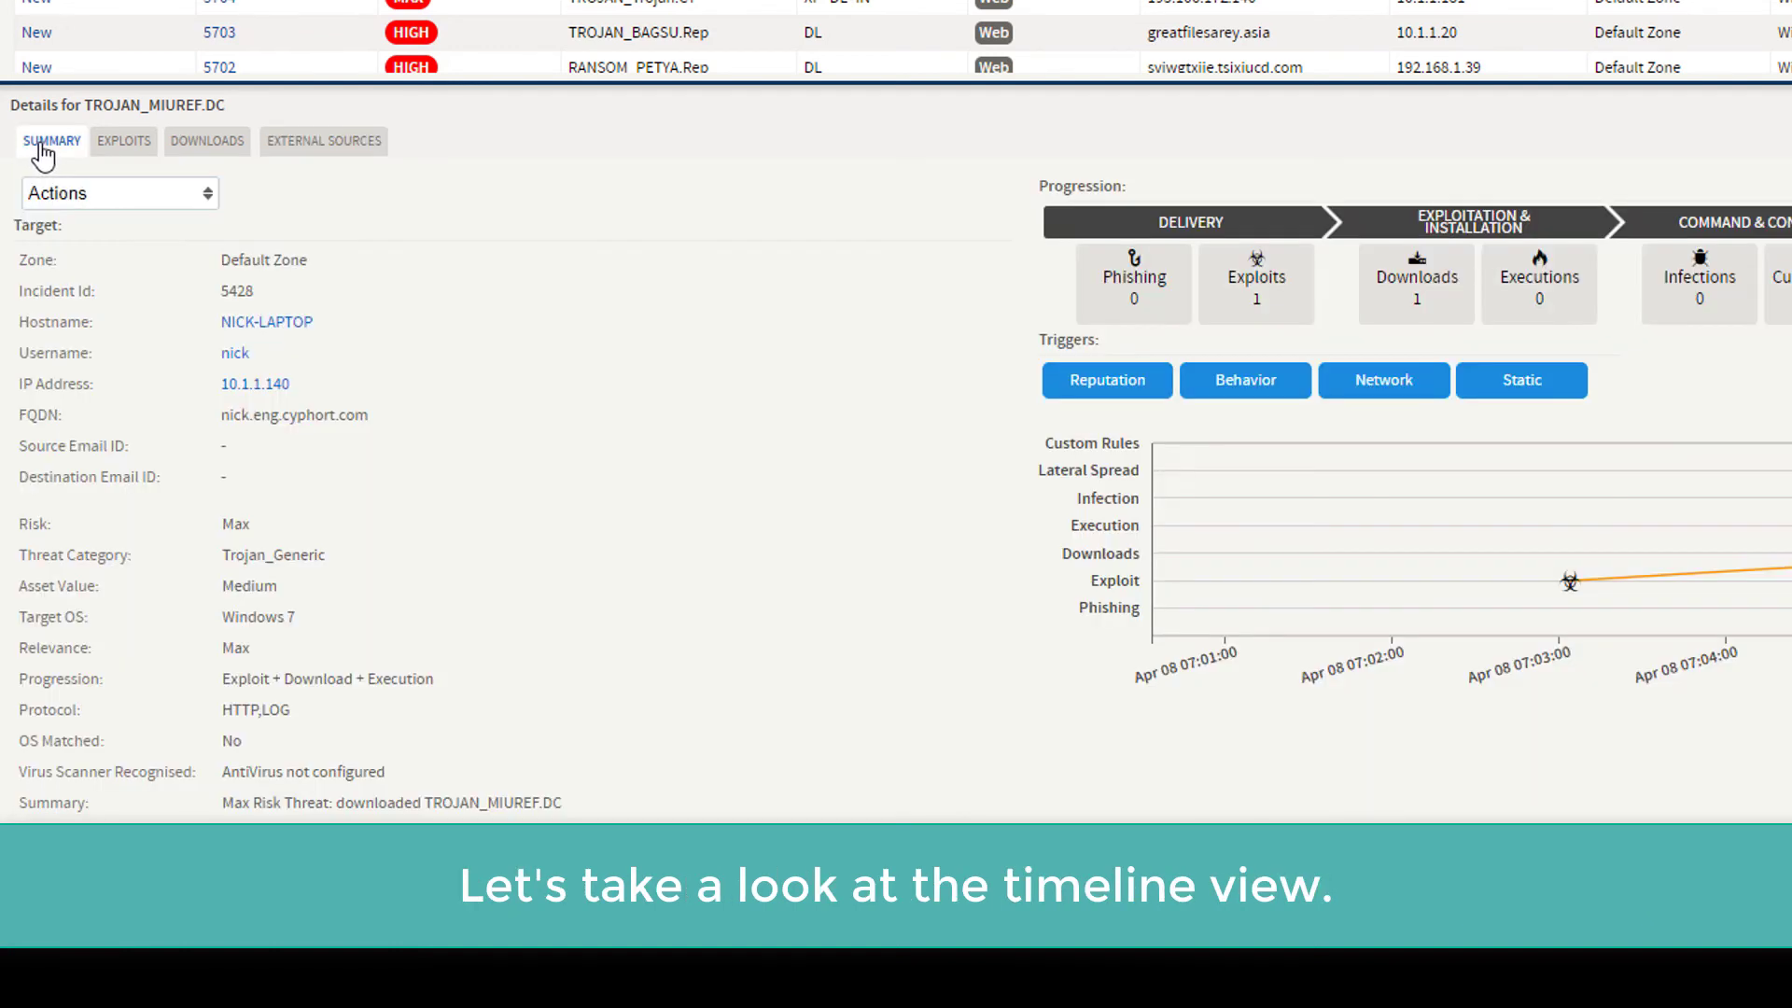
# View endpoint 10.1.1.140's events timeline and the Carbon Black Execution Allowed event details
pyautogui.click(121, 200)
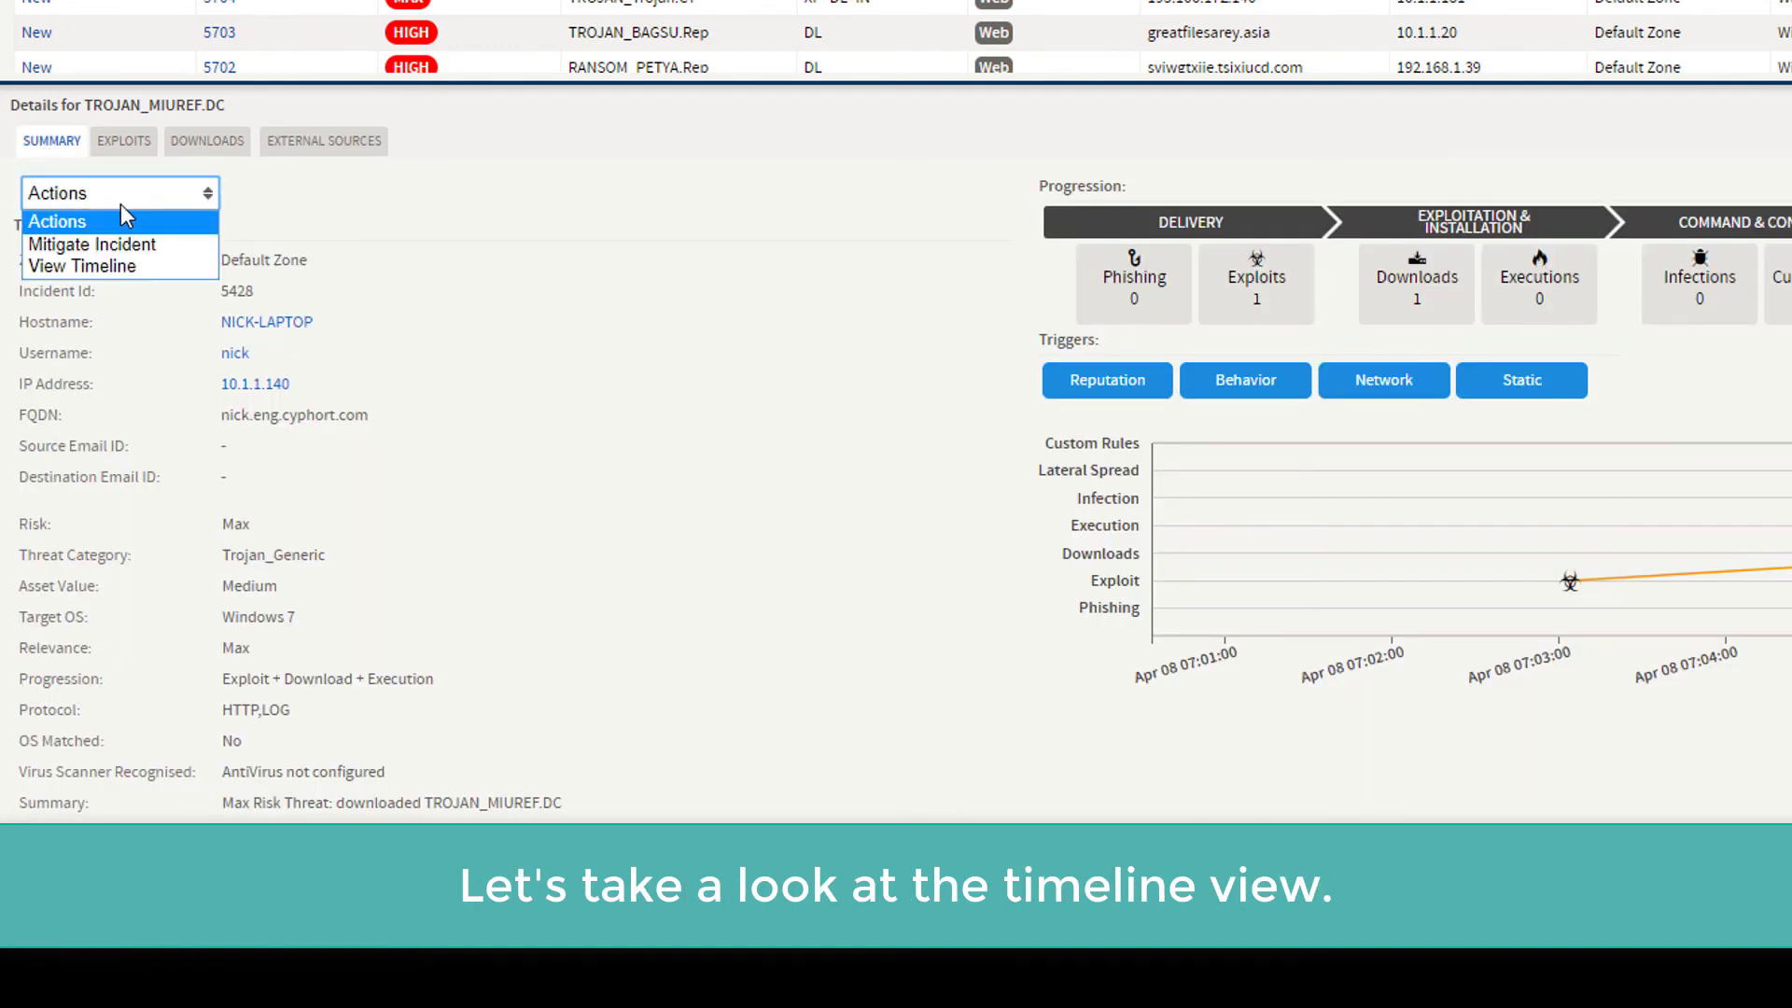
pyautogui.click(128, 265)
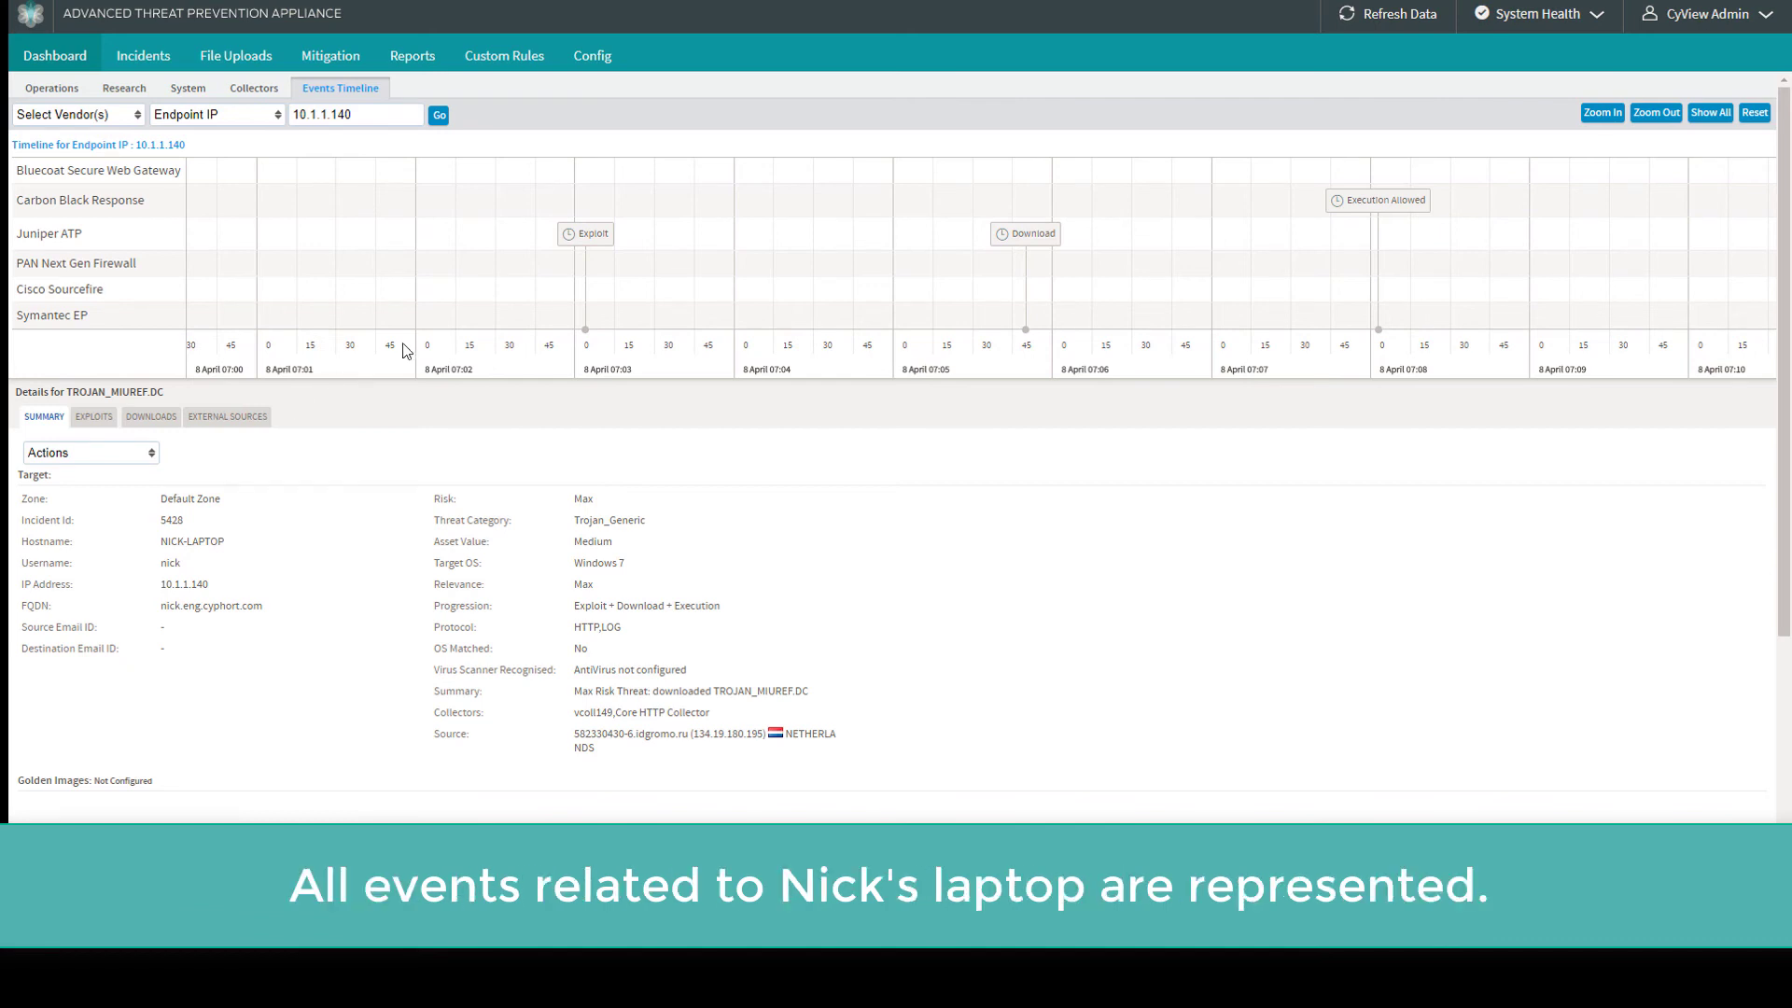
pyautogui.moveTo(594, 242)
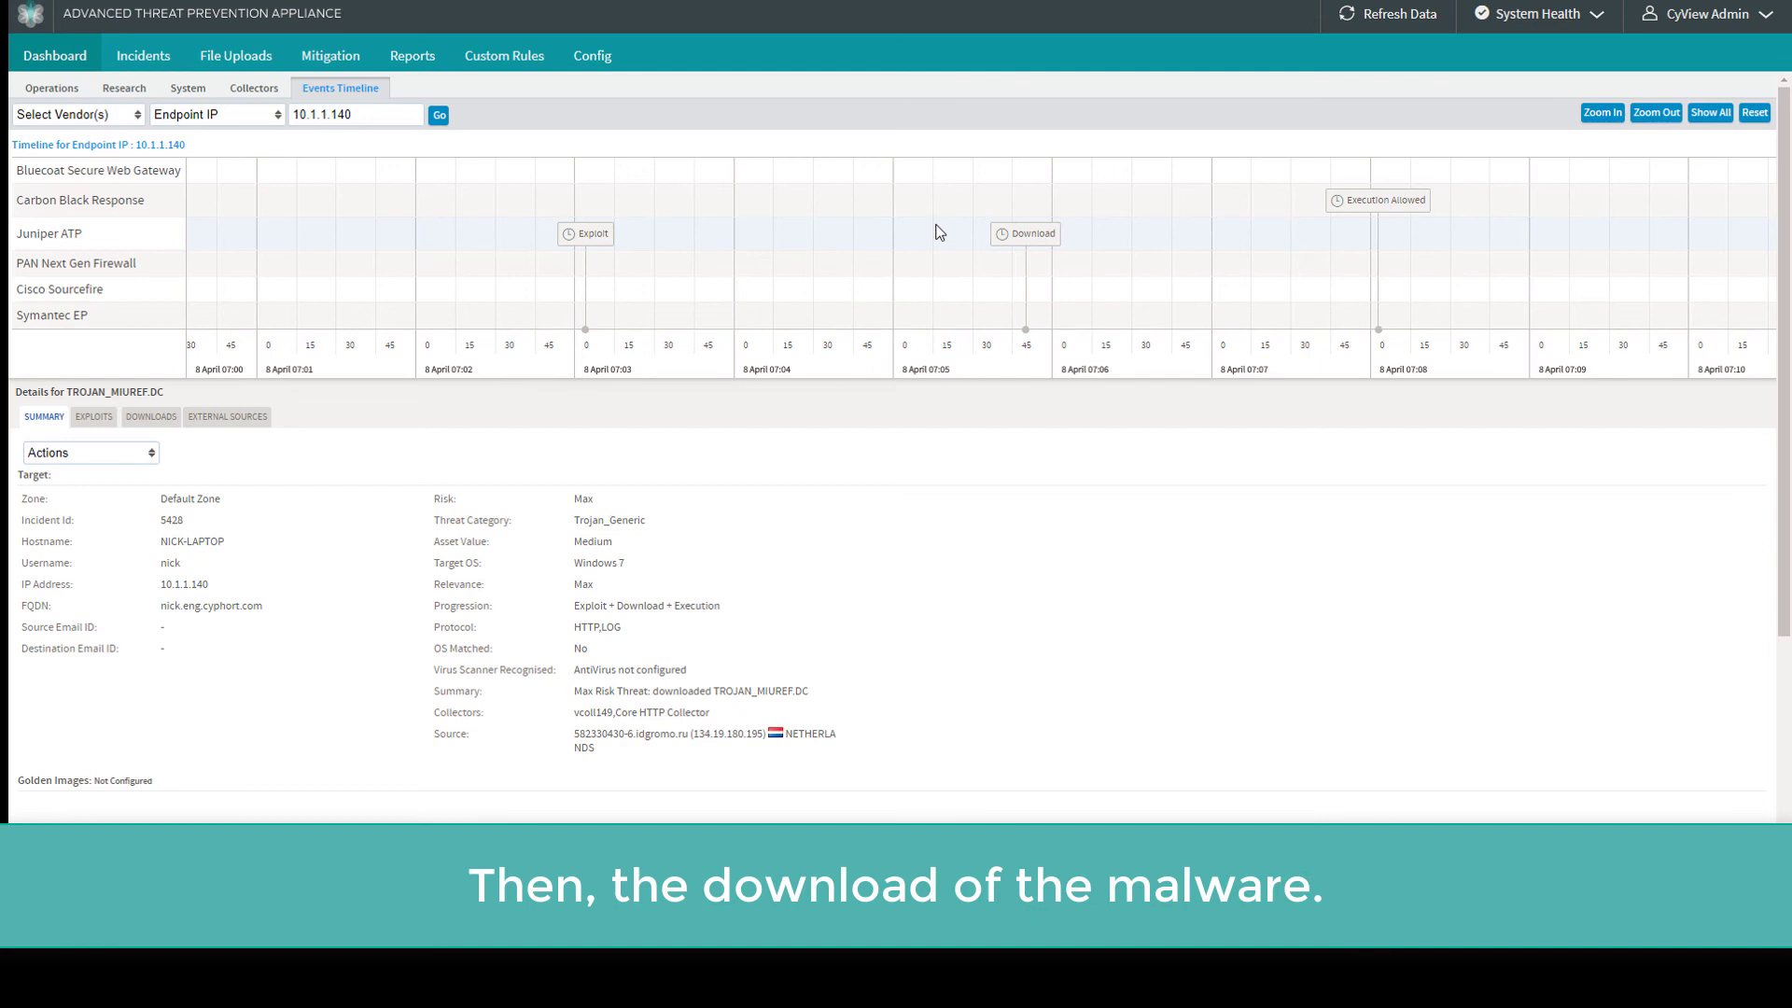
pyautogui.moveTo(1022, 233)
pyautogui.click(1370, 204)
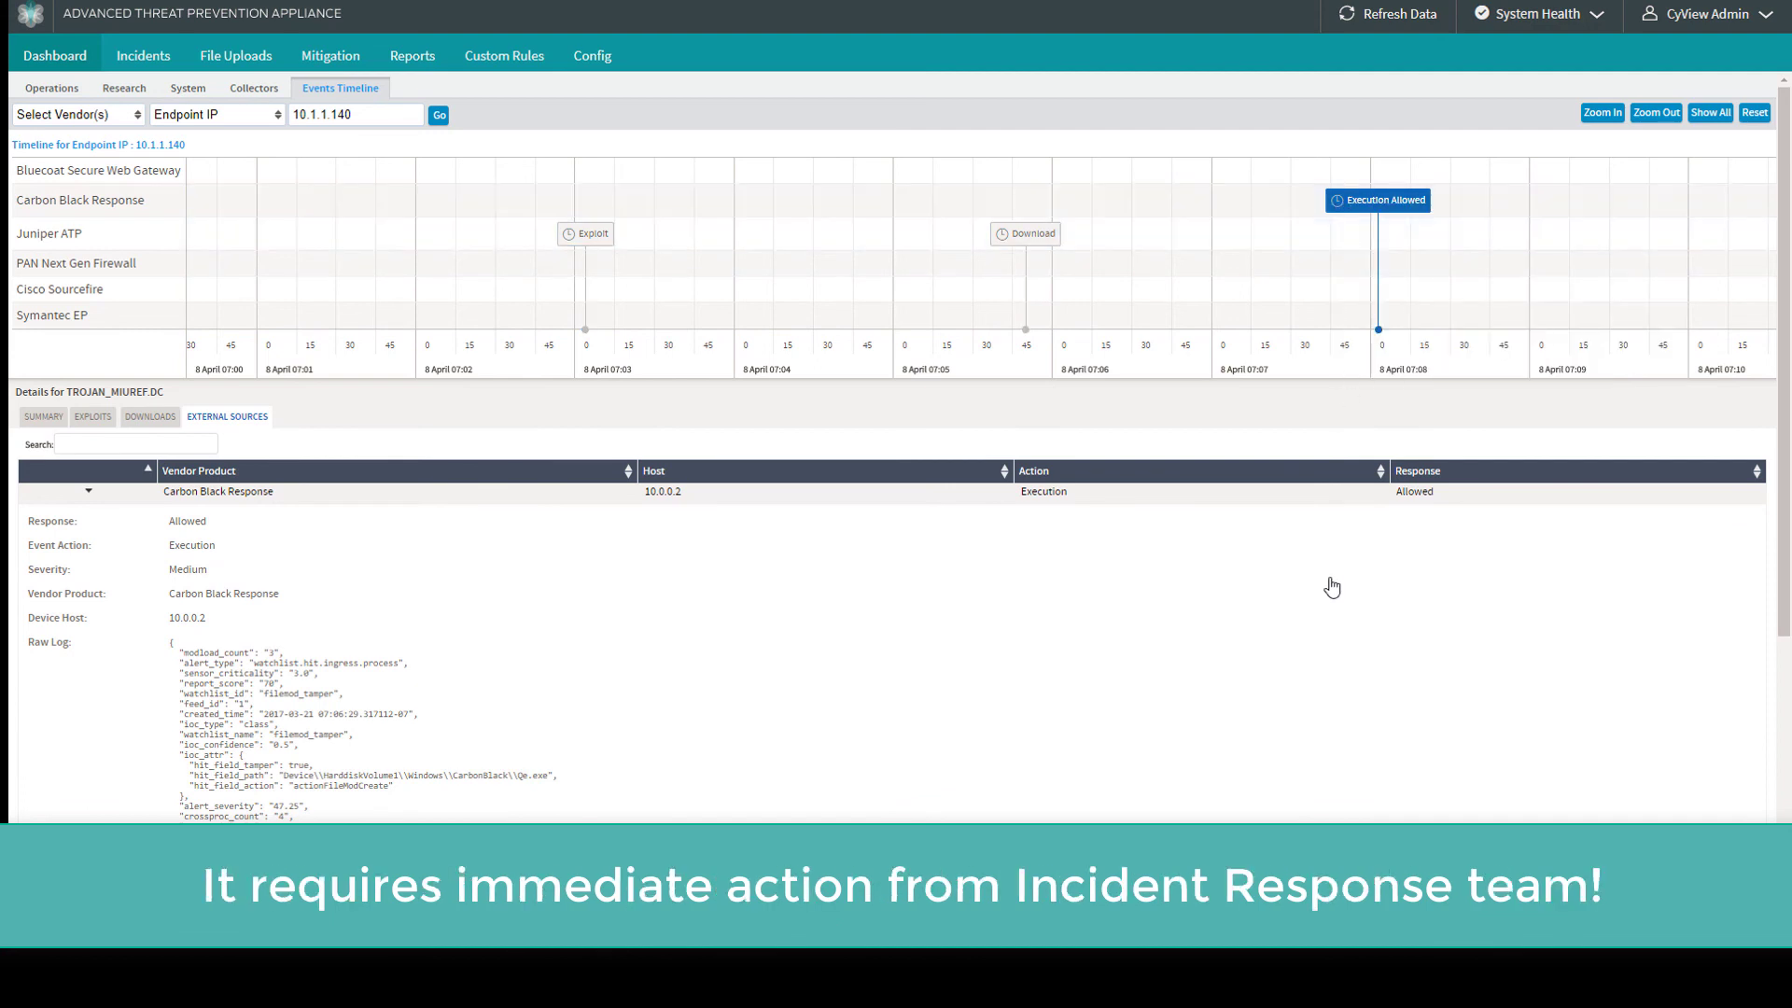
pyautogui.click(42, 417)
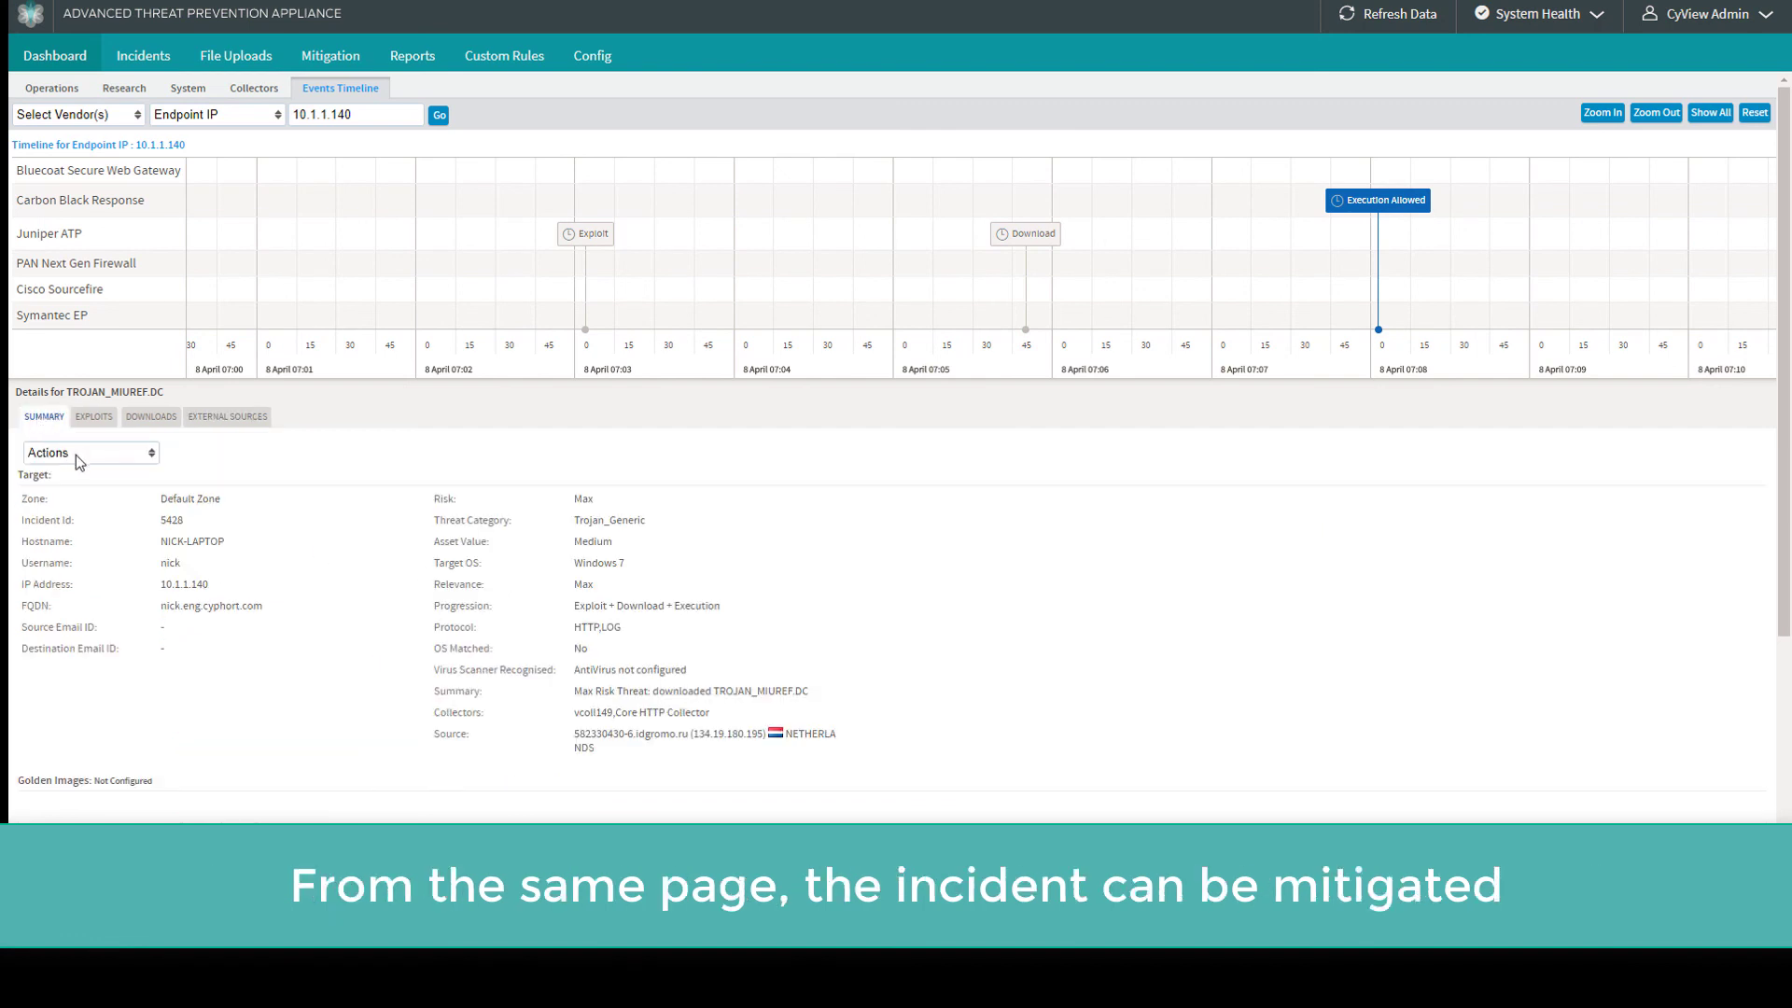
pyautogui.click(76, 455)
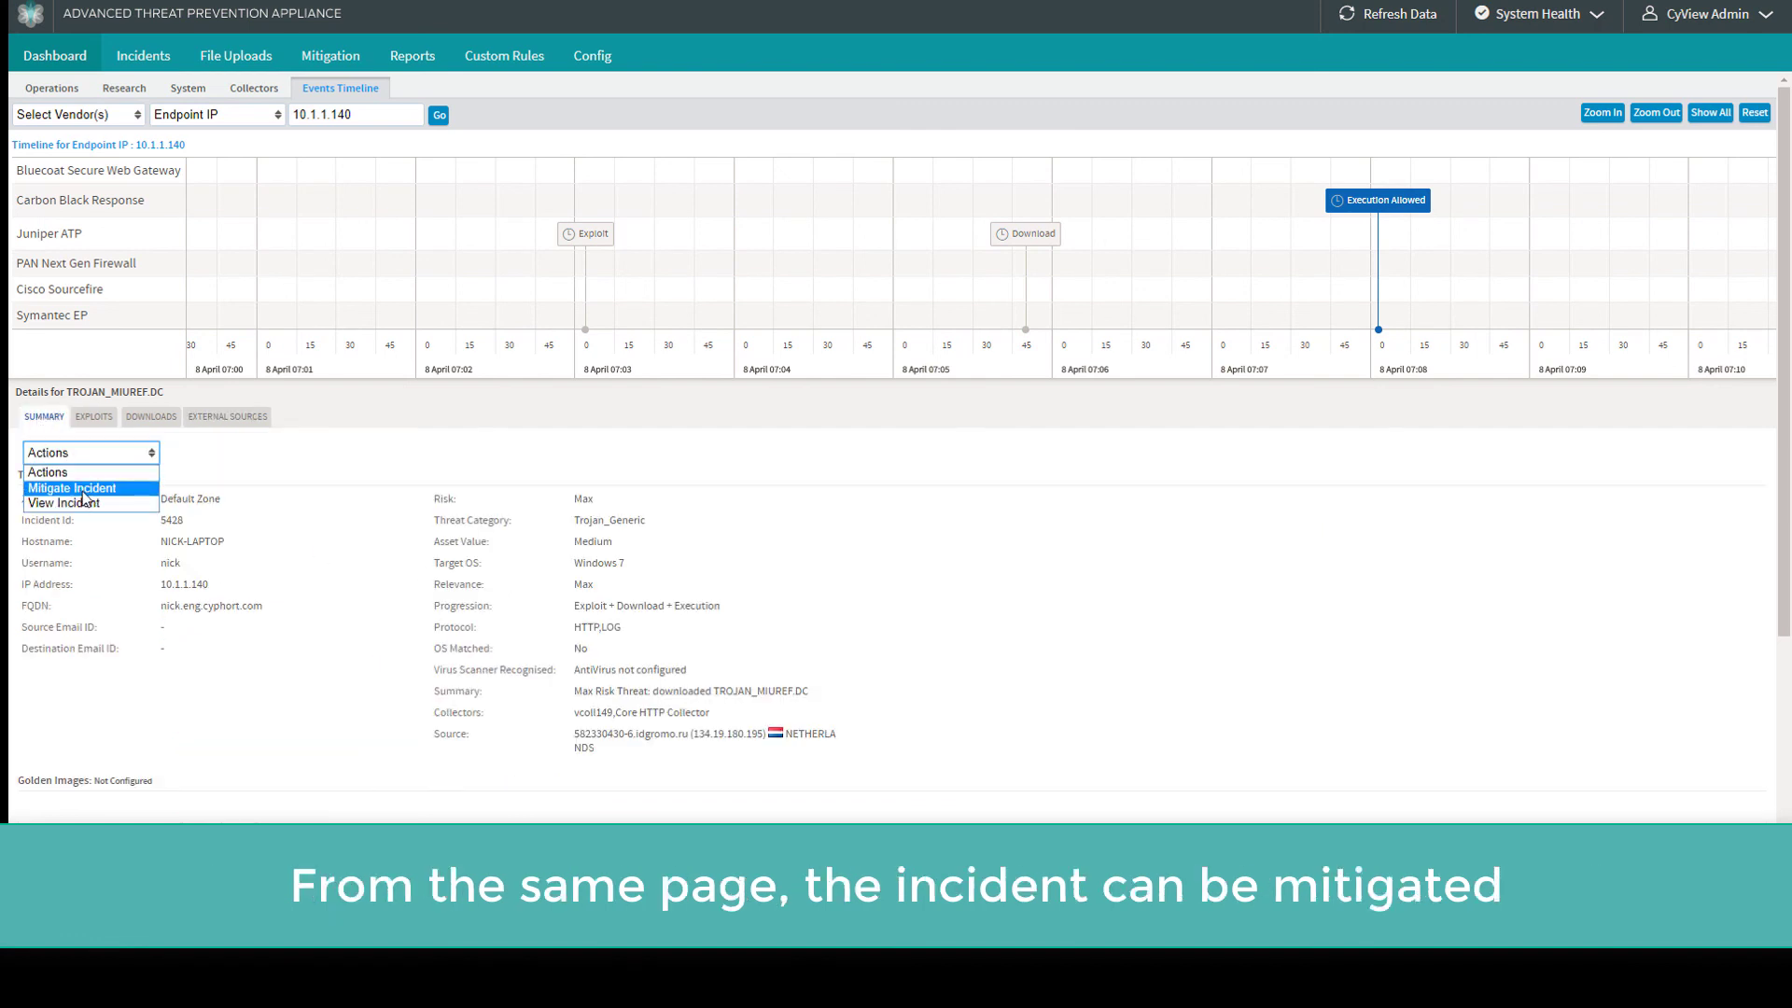
# Use Mitigate Incident to push a block of the High-severity malware URL to the enforcement device
pyautogui.click(82, 490)
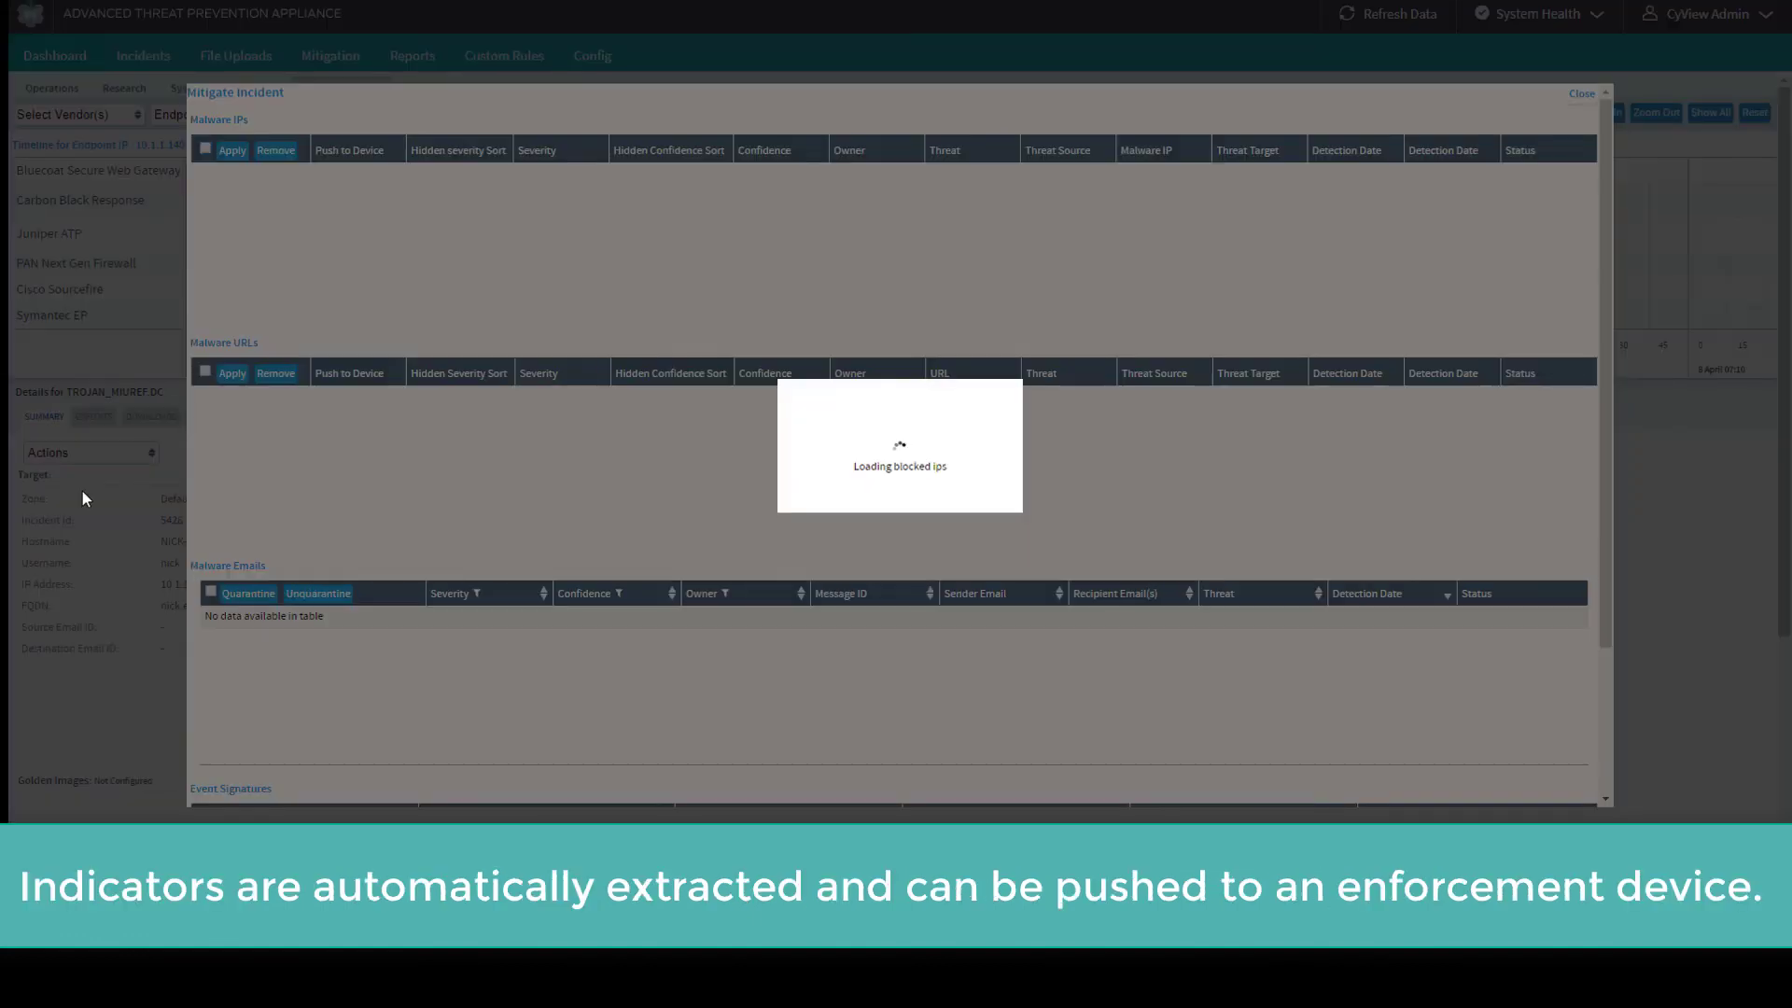
pyautogui.click(211, 412)
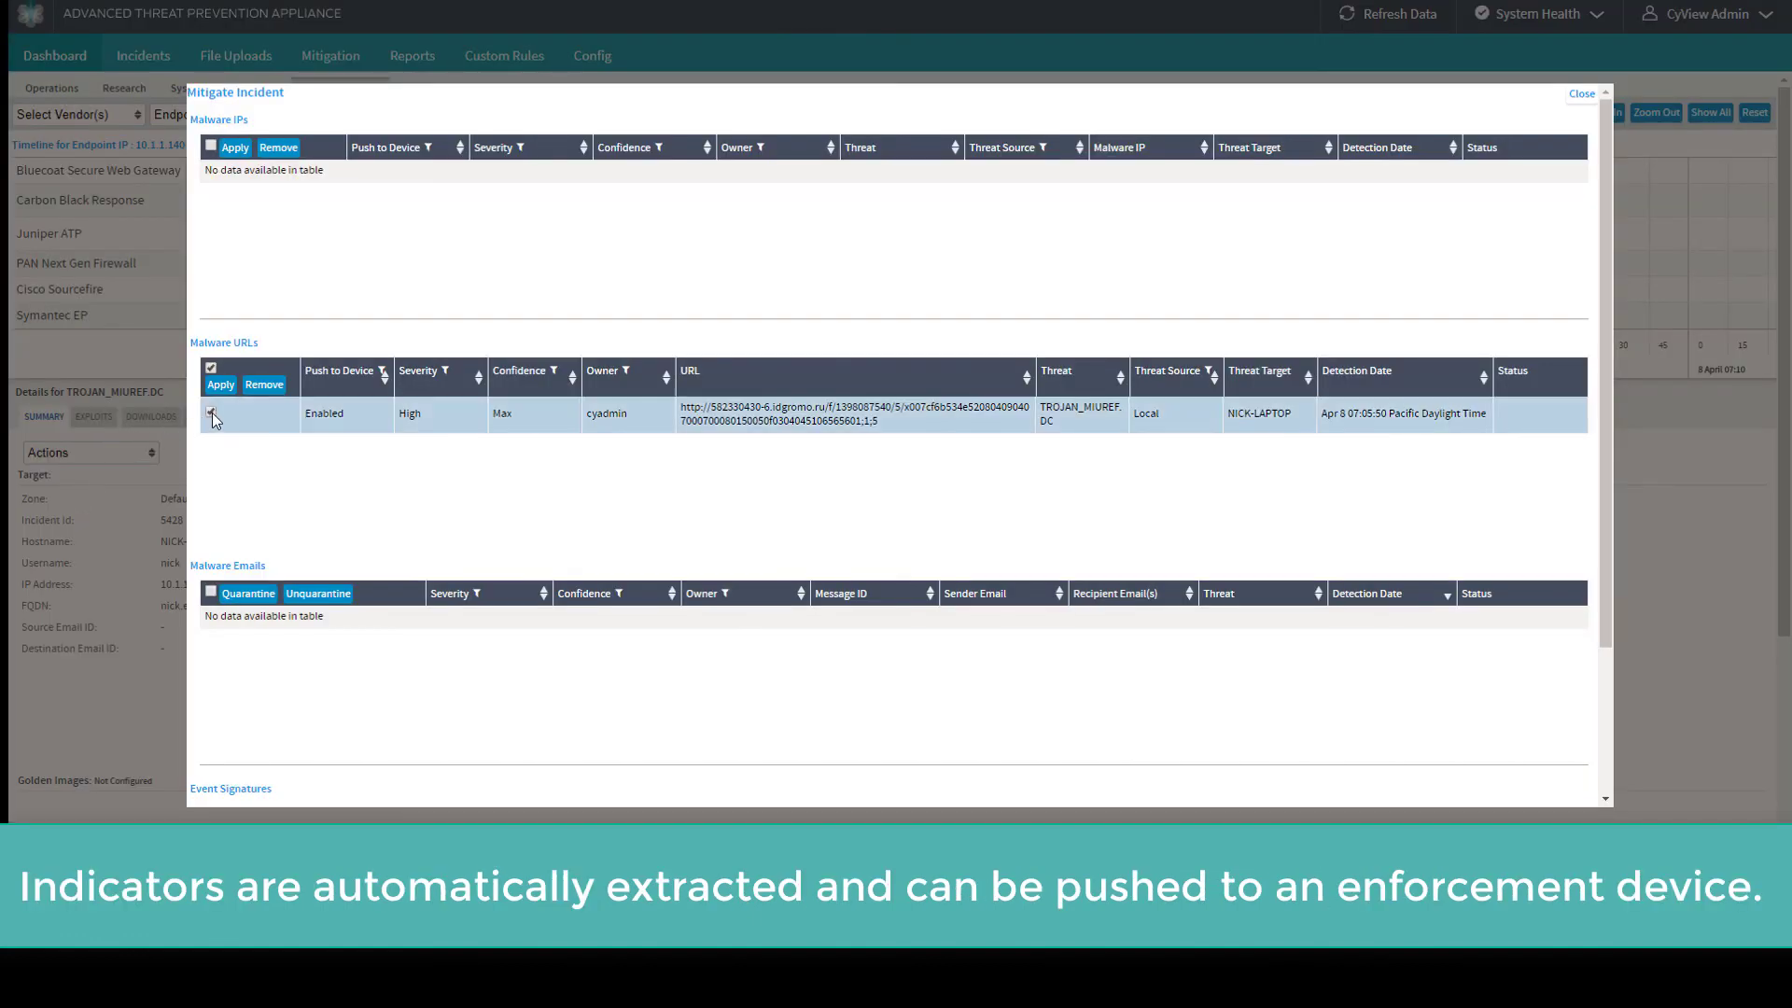
pyautogui.click(221, 385)
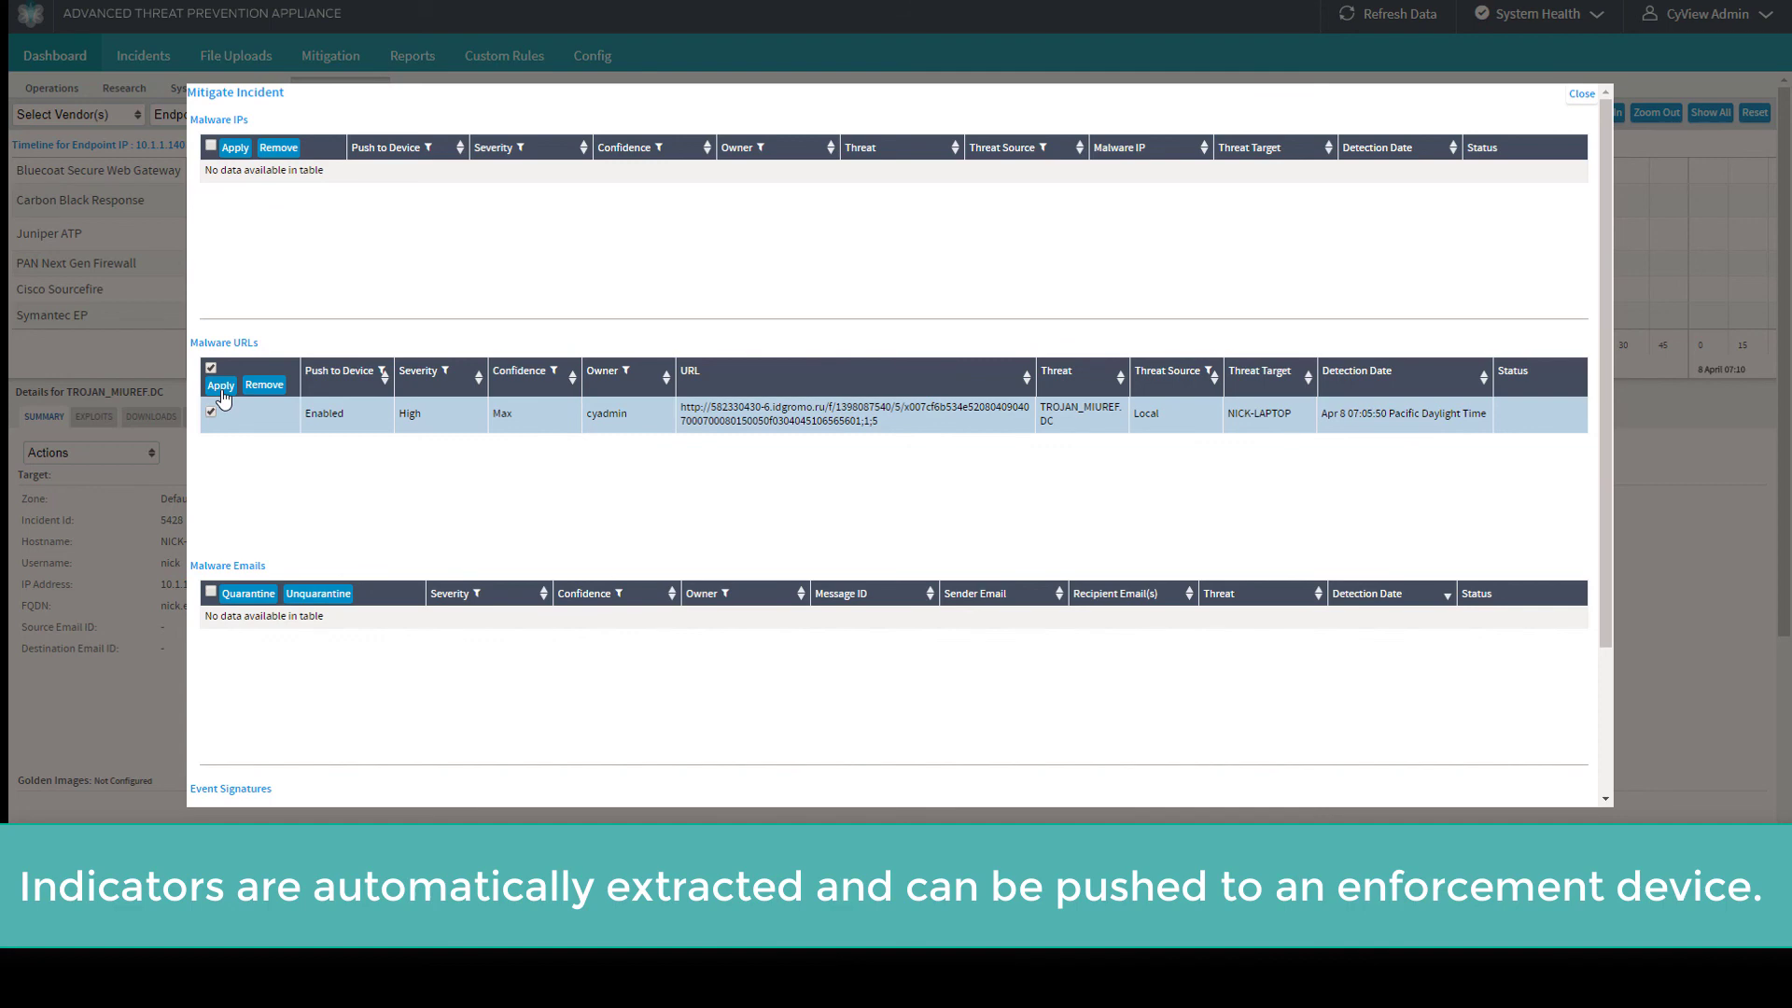